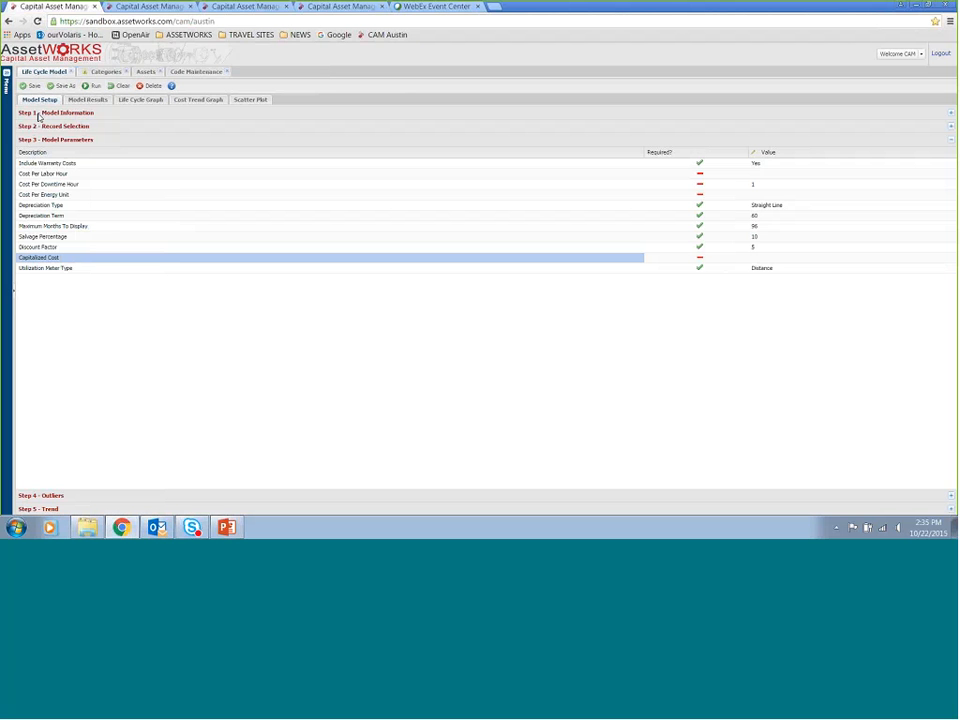
# Open the Model Information section and name the new model C010 POLICE SEDAN, keeping the scope private
pyautogui.click(37, 114)
pyautogui.click(34, 114)
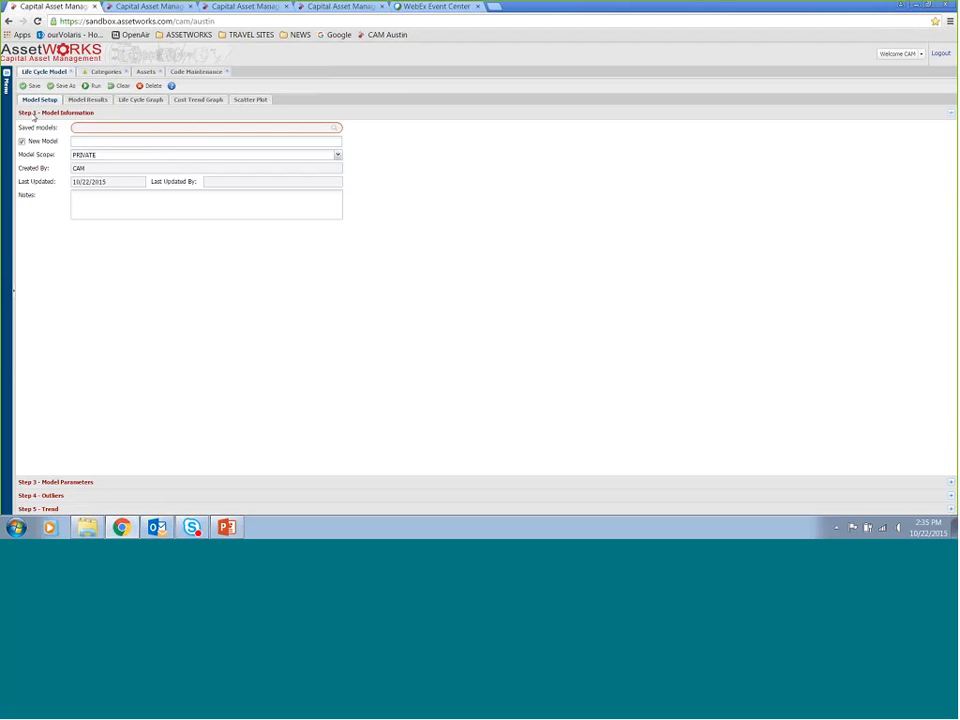
pyautogui.click(33, 114)
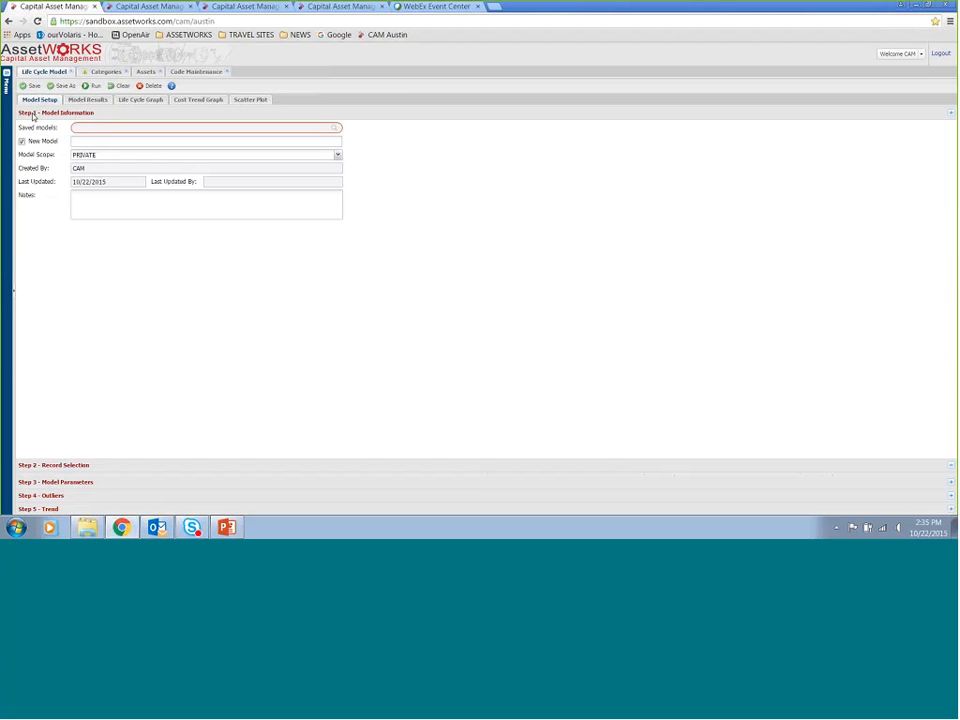
pyautogui.click(33, 114)
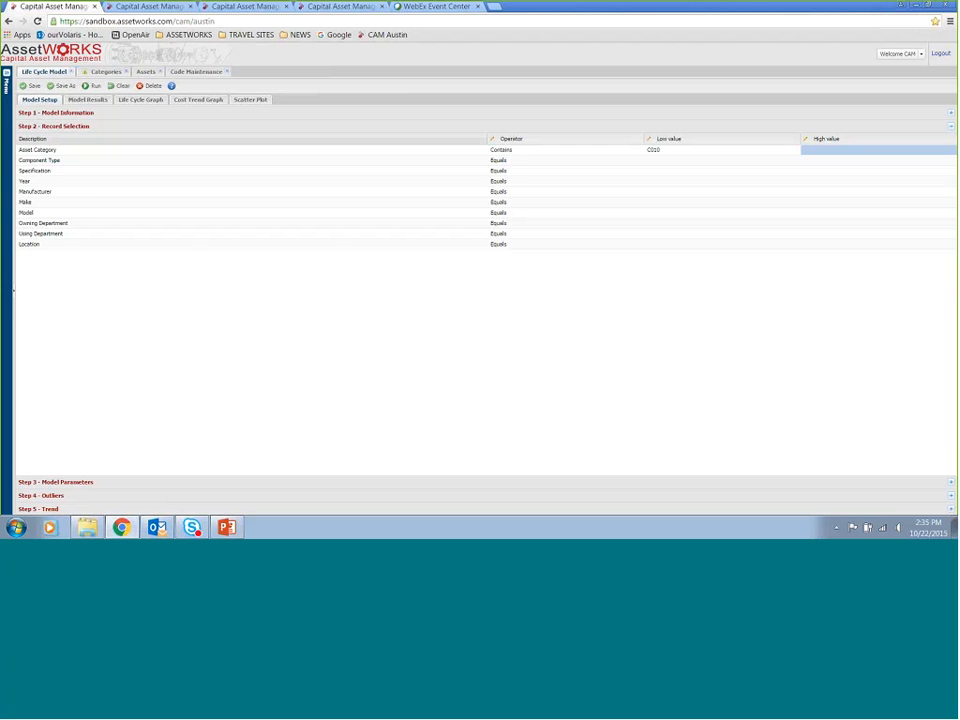
pyautogui.click(35, 114)
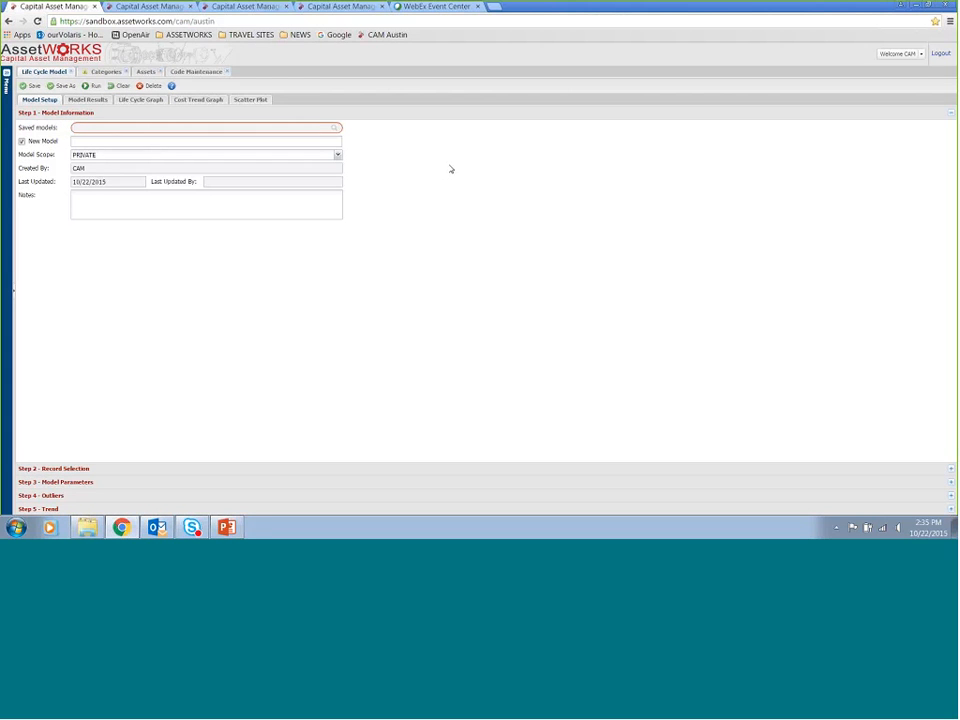
pyautogui.click(162, 145)
pyautogui.write('C010 POLICE SA')
pyautogui.write('DAN')
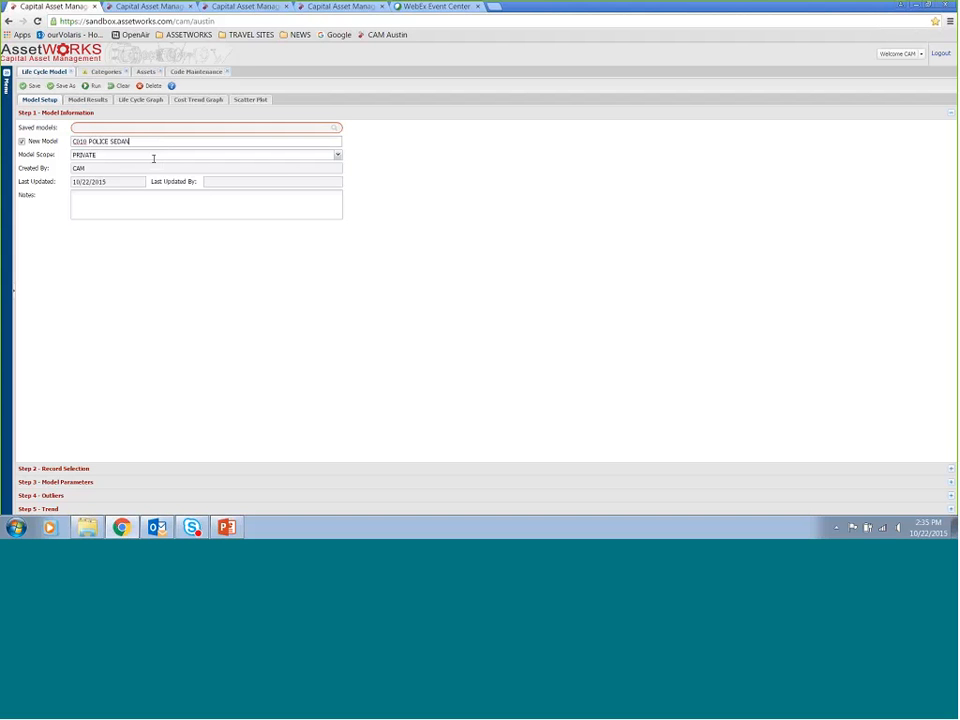
pyautogui.click(337, 157)
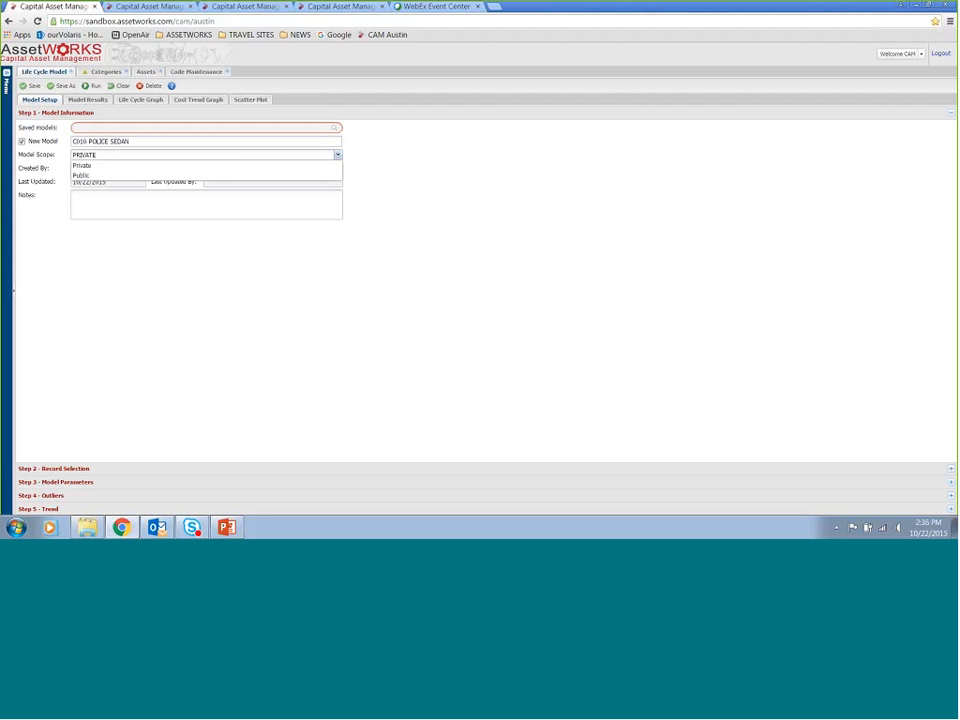
pyautogui.click(333, 207)
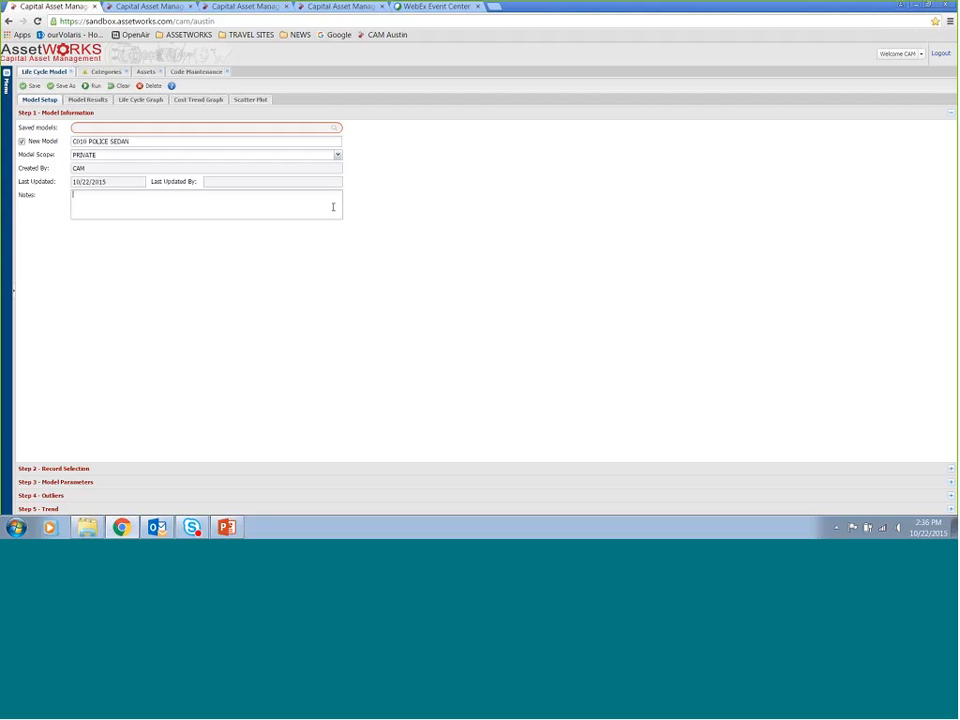
# Open Record Selection and browse the Specification and Year value lists without choosing anything
pyautogui.click(265, 470)
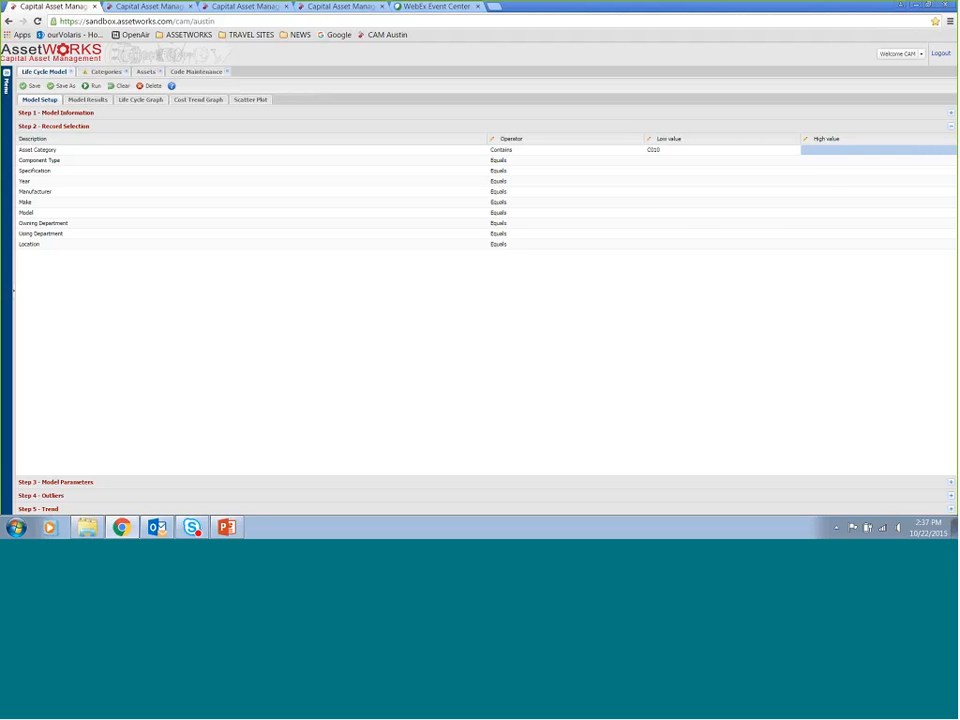
pyautogui.click(648, 171)
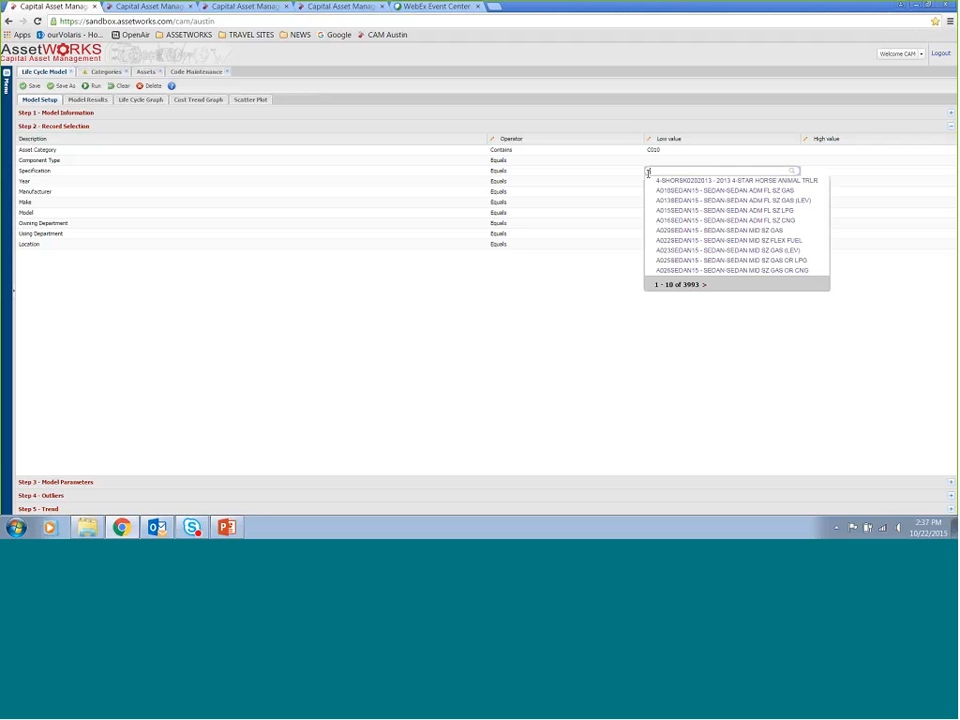
pyautogui.click(705, 285)
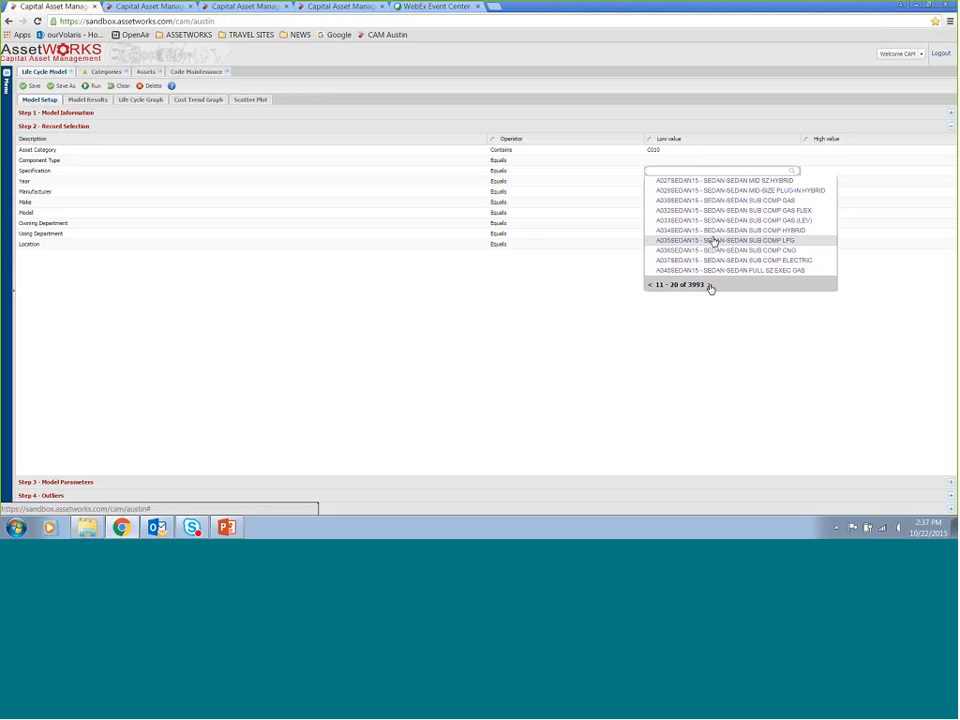
pyautogui.click(590, 283)
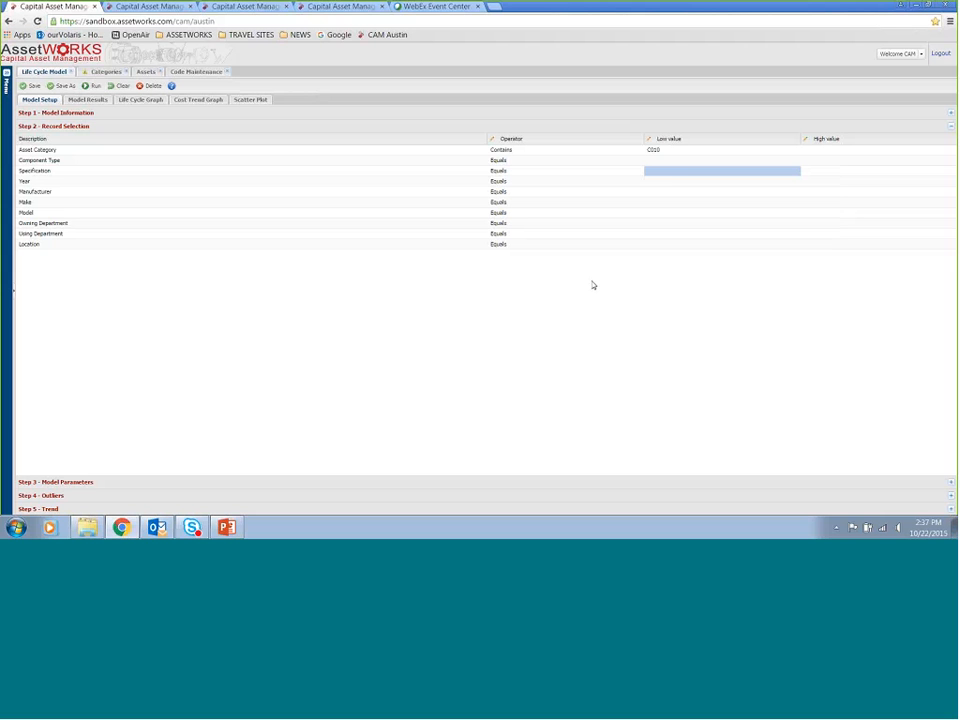
pyautogui.click(684, 182)
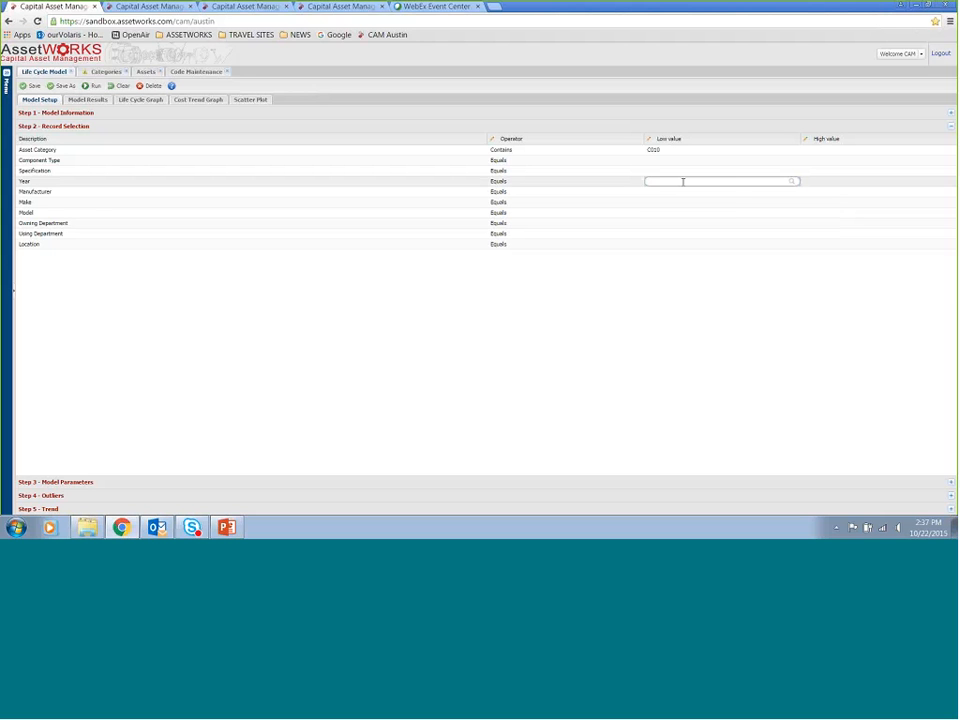
pyautogui.write('2')
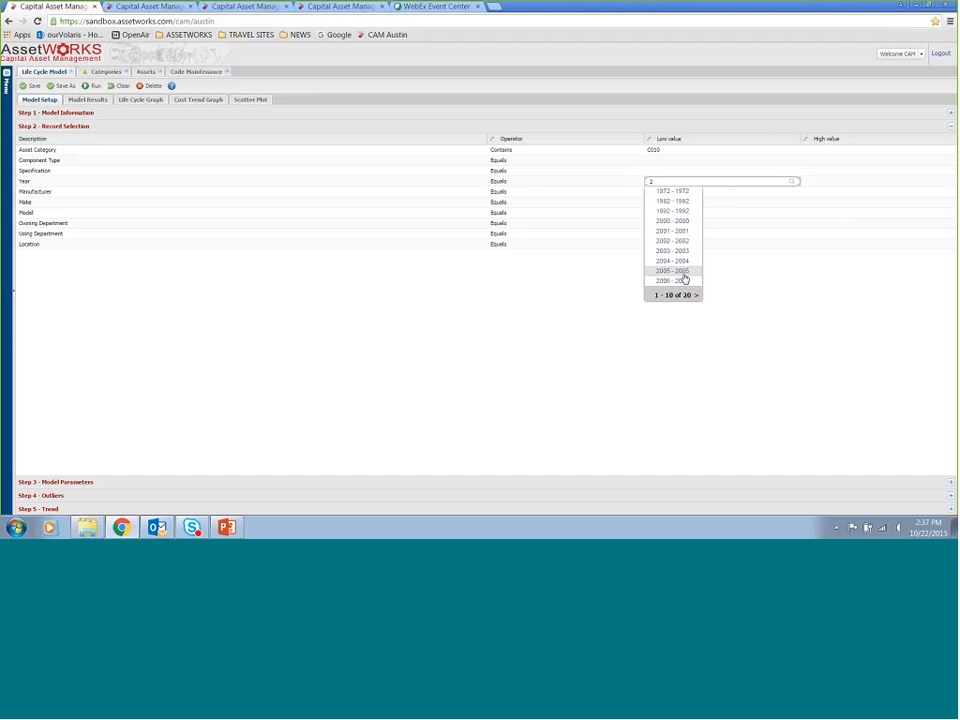
pyautogui.click(720, 244)
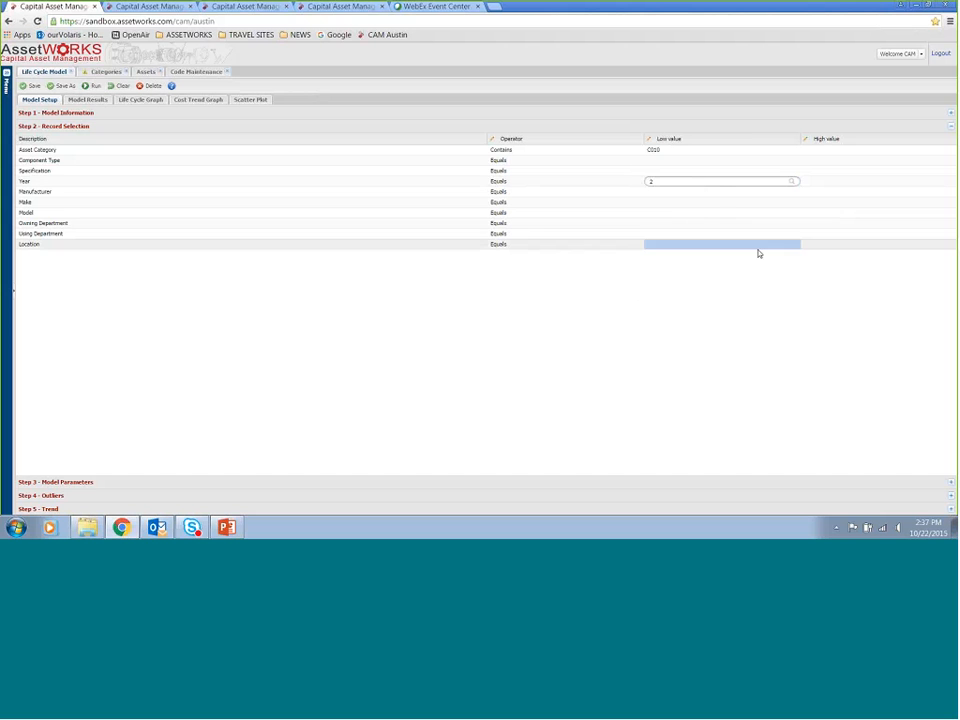
pyautogui.click(696, 202)
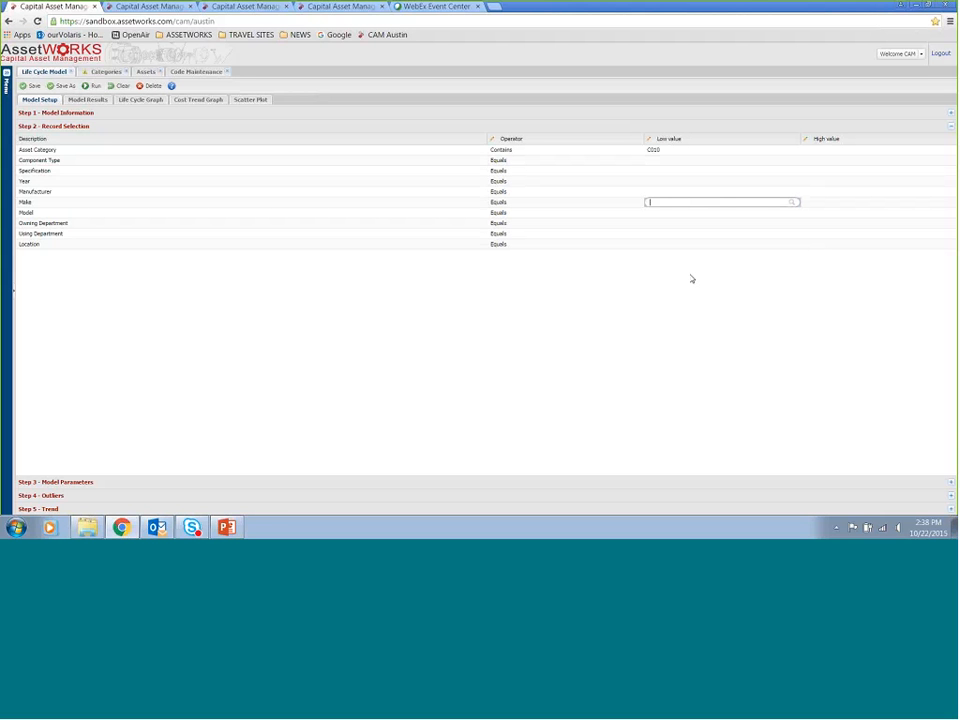
pyautogui.click(677, 160)
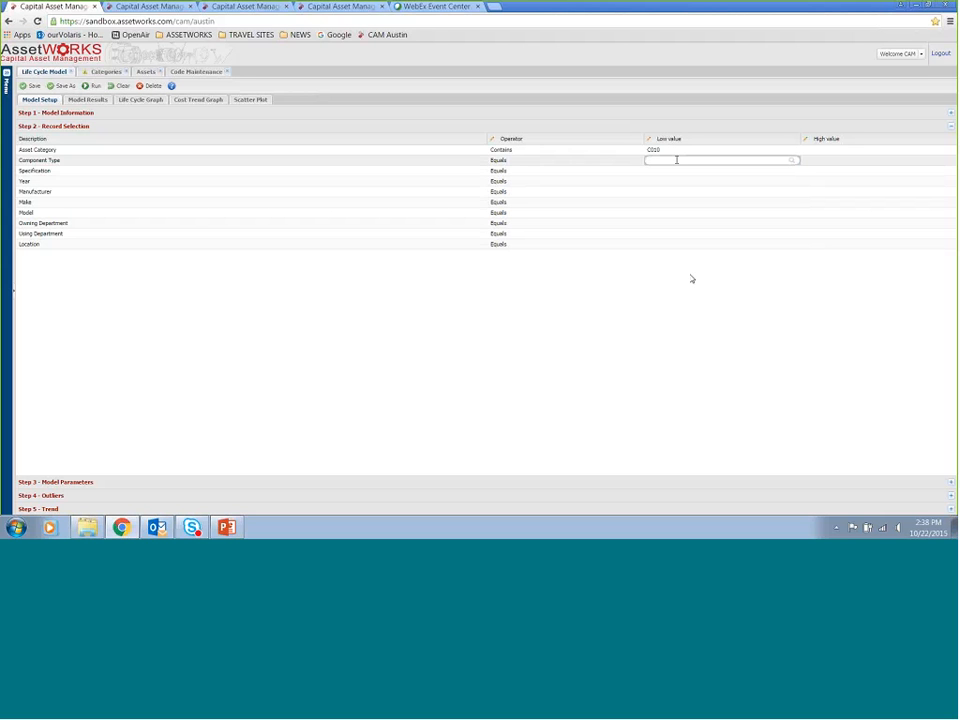
# Set the Asset Category criterion to C010 - SEDAN POLICE PATROL GAS
pyautogui.click(679, 149)
pyautogui.press('BackSpace')
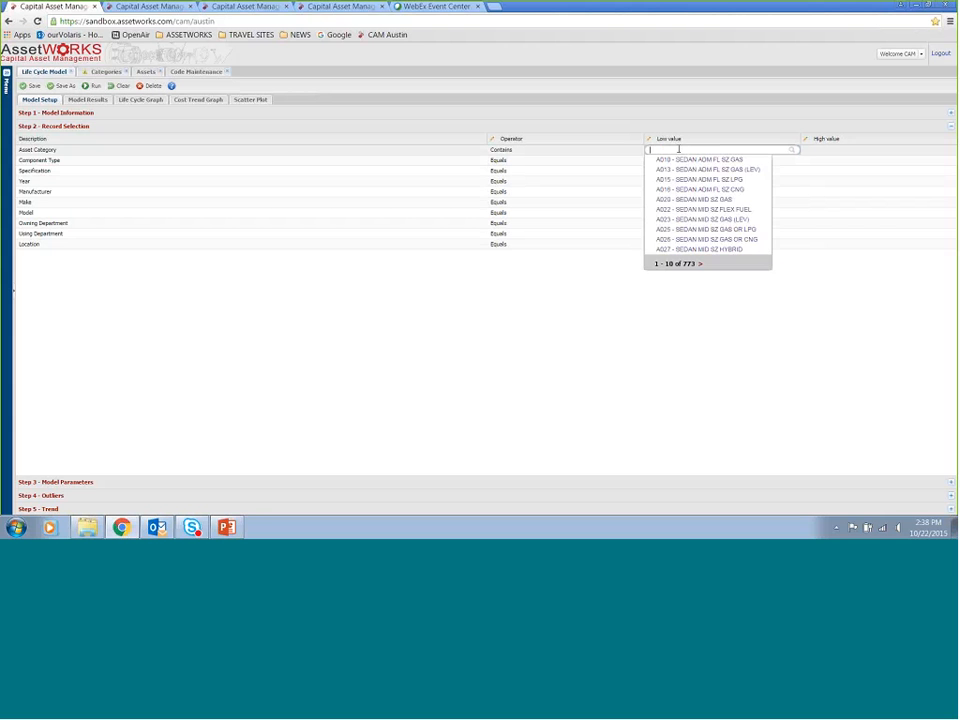
pyautogui.write('c')
pyautogui.write('o')
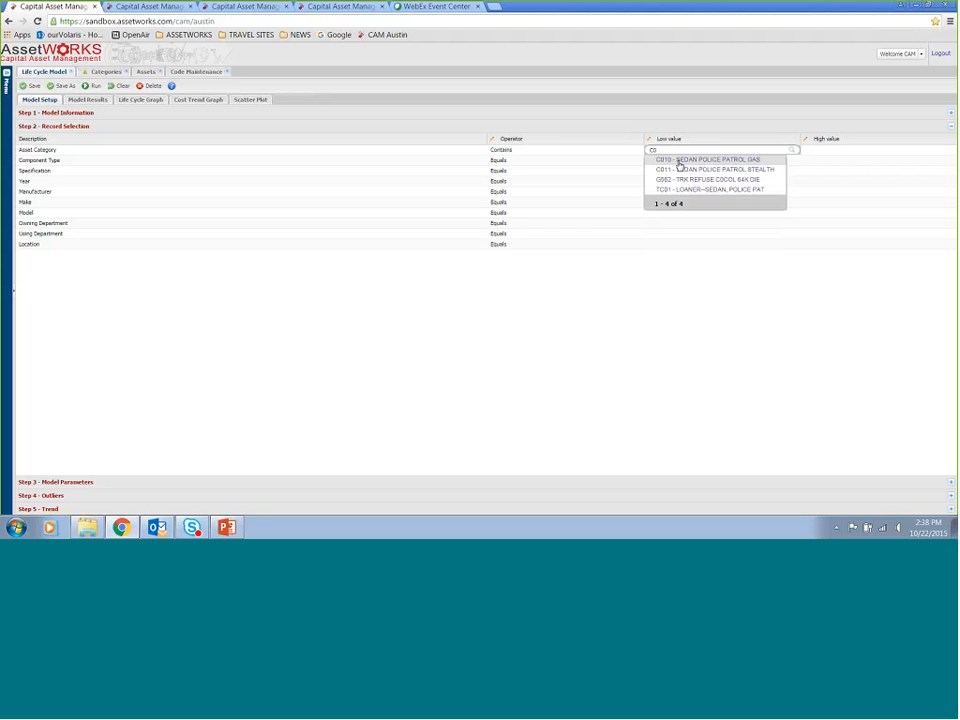
pyautogui.click(679, 162)
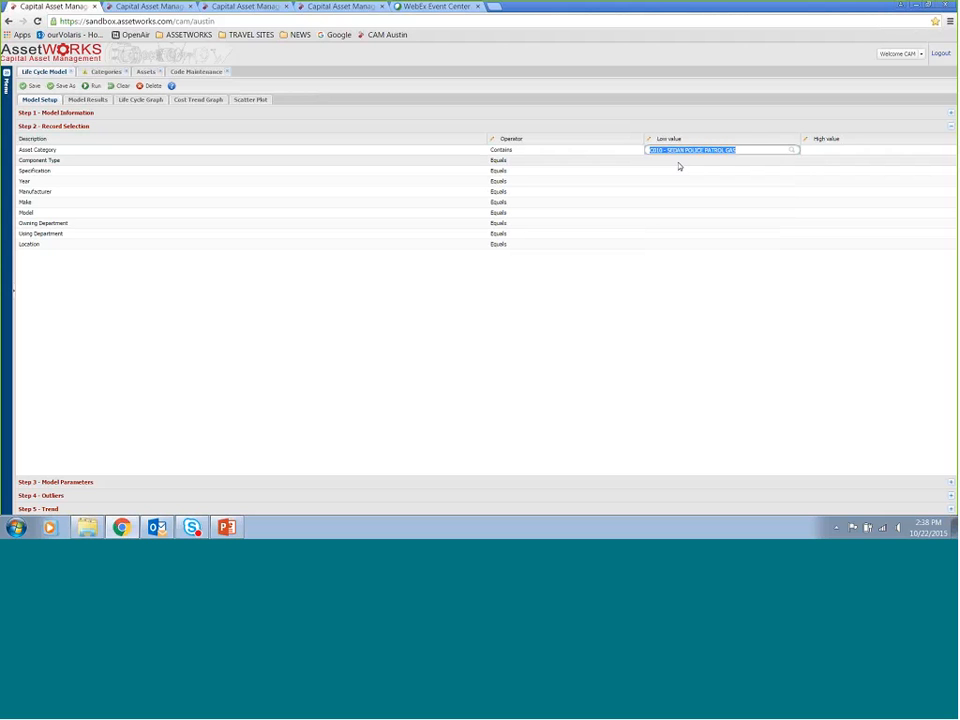
# Open the Model Parameters section and set Cost Per Labor Hour to 125
pyautogui.click(667, 486)
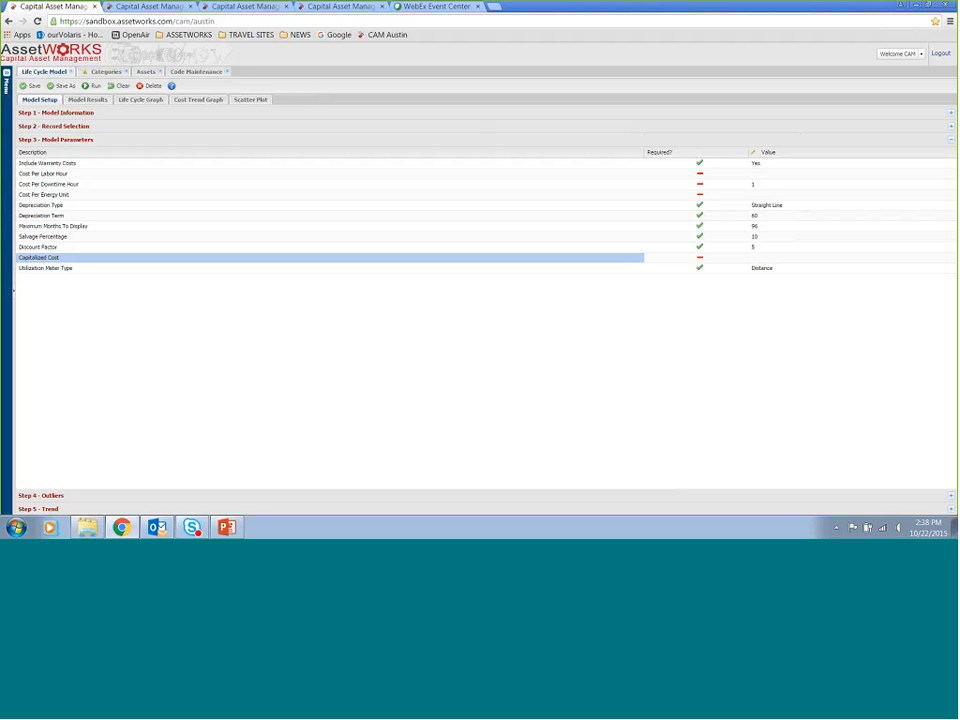
pyautogui.click(773, 175)
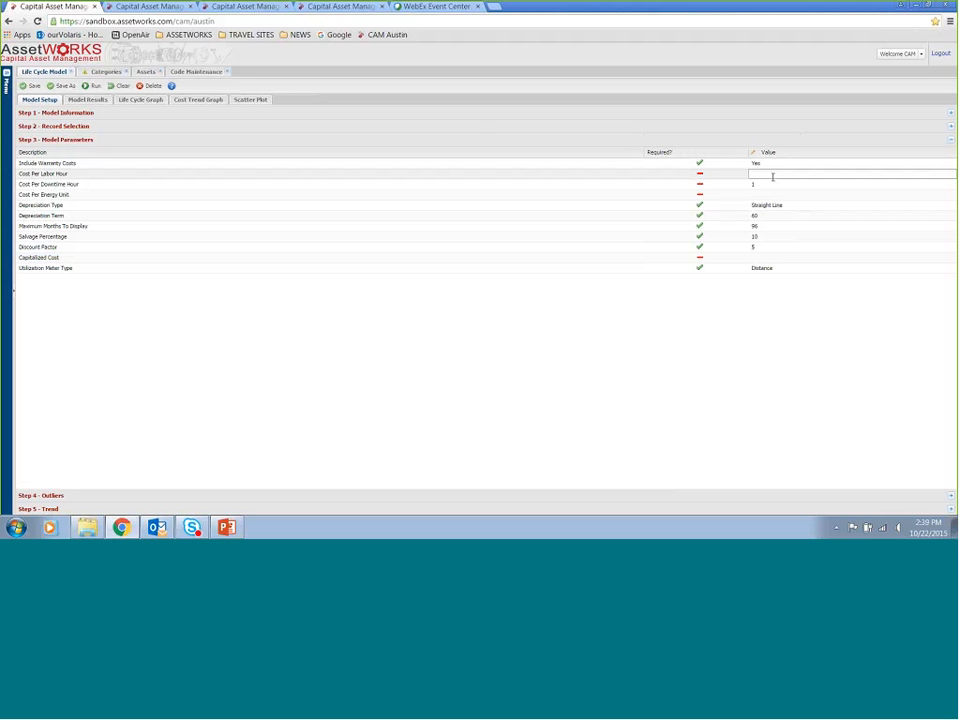
pyautogui.write('125')
pyautogui.press('Return')
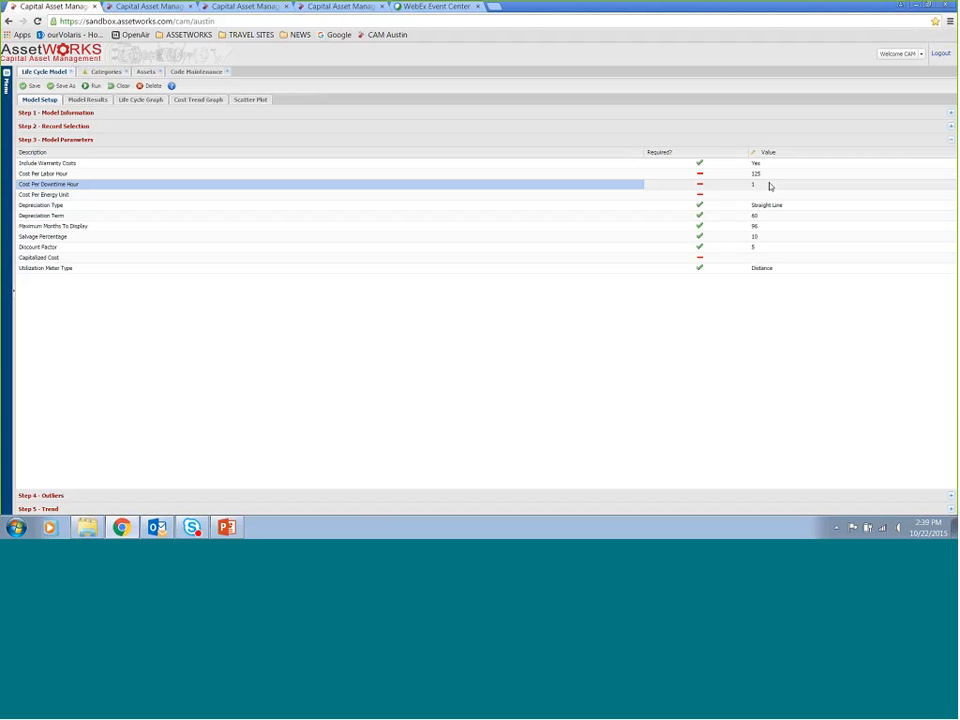
# Review the downtime, energy, depreciation type and depreciation term parameter values
pyautogui.click(770, 185)
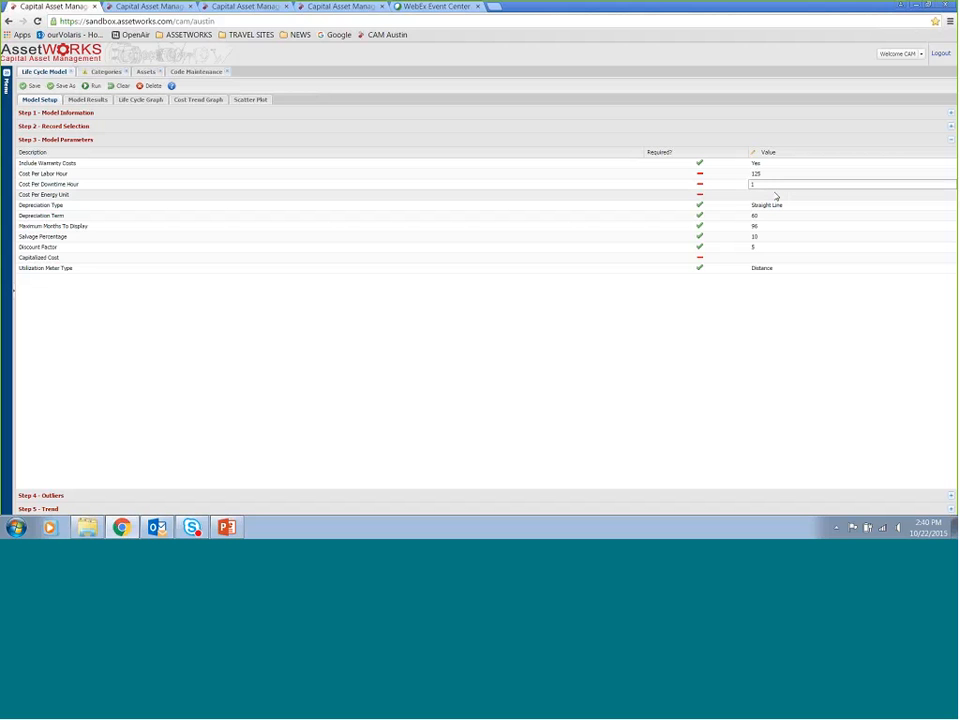
pyautogui.click(774, 194)
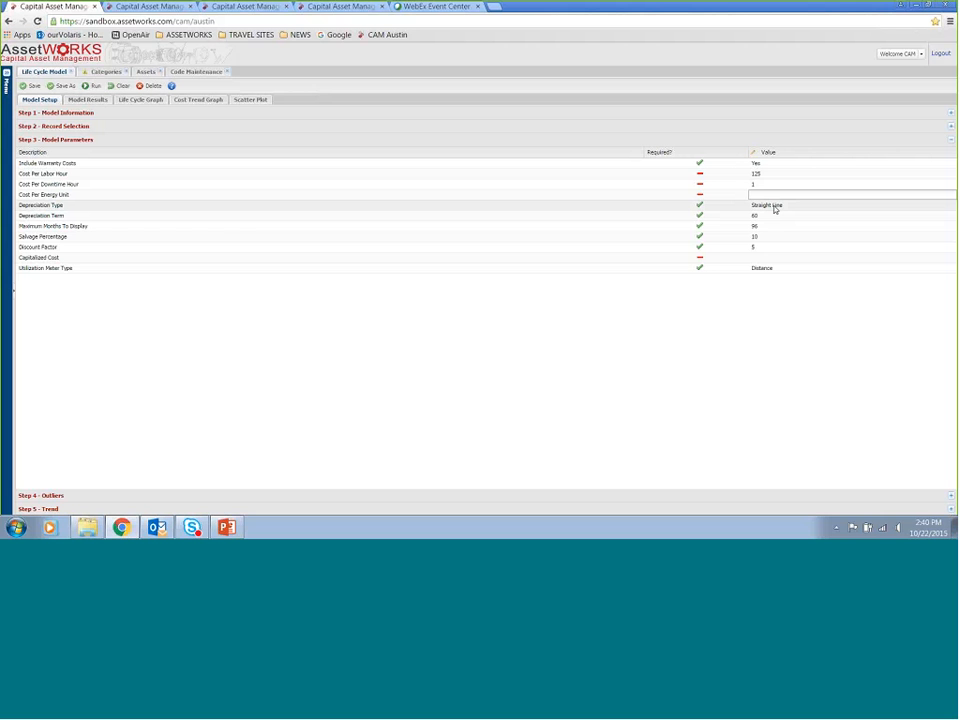
pyautogui.click(774, 208)
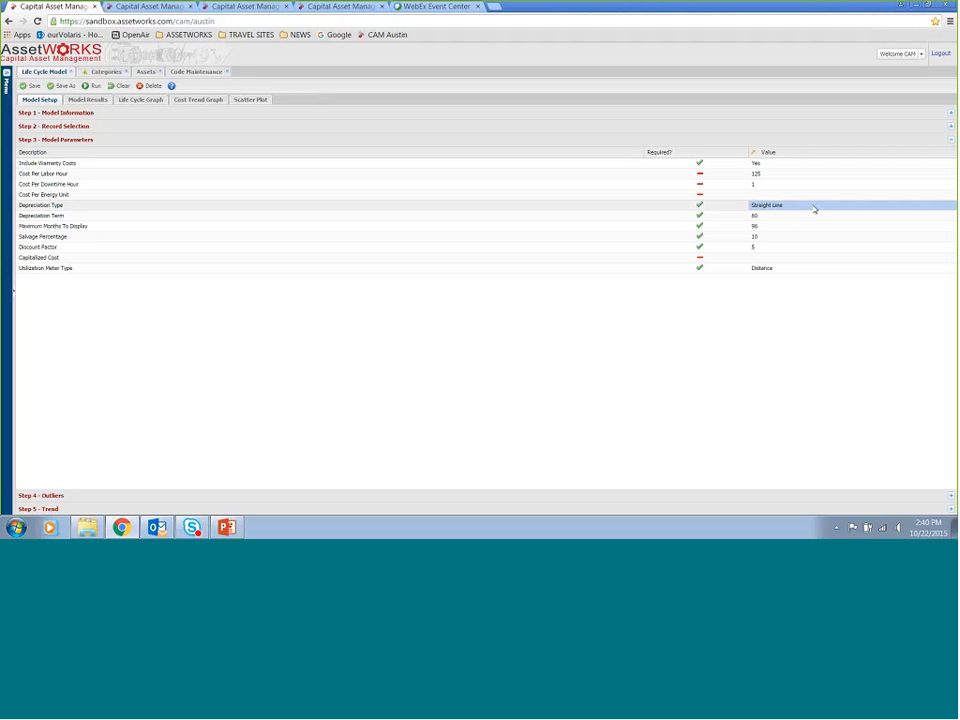
pyautogui.click(815, 209)
pyautogui.click(814, 209)
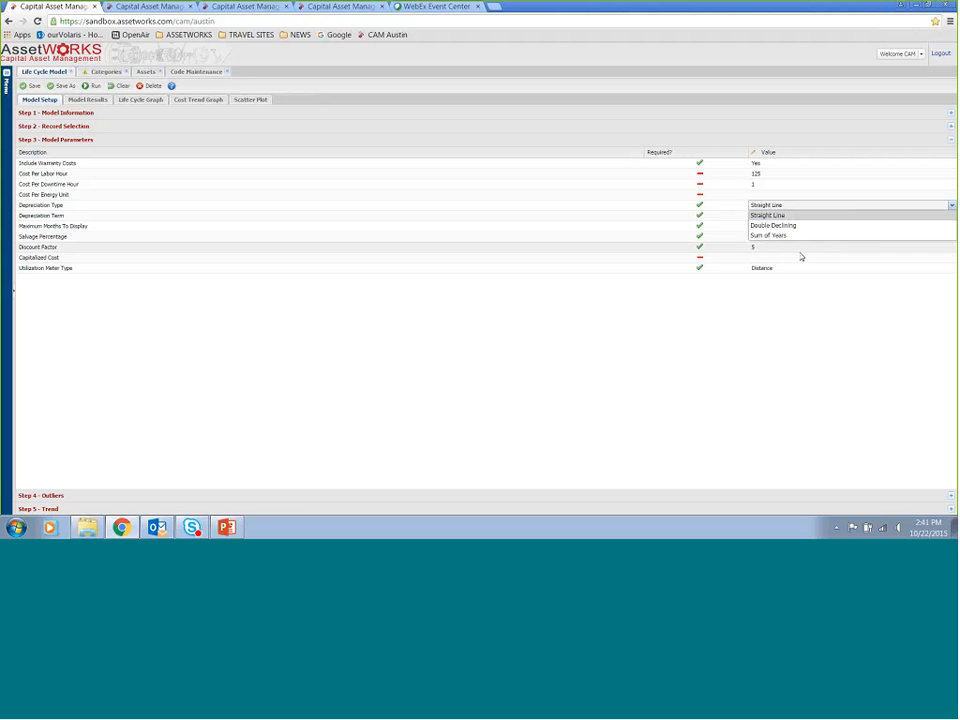
pyautogui.click(795, 217)
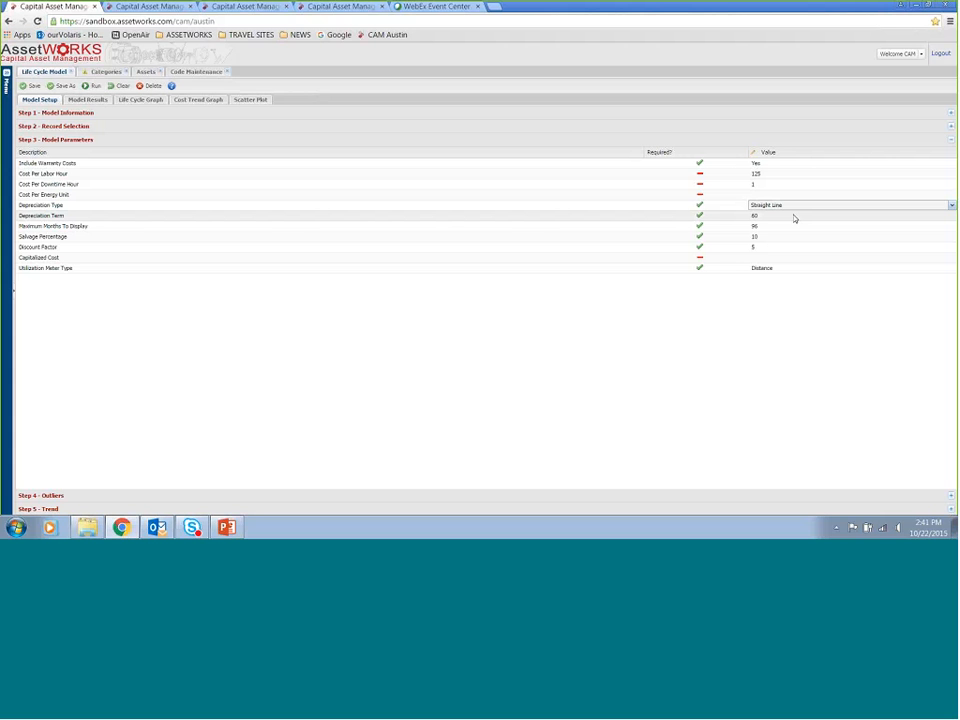
pyautogui.click(795, 216)
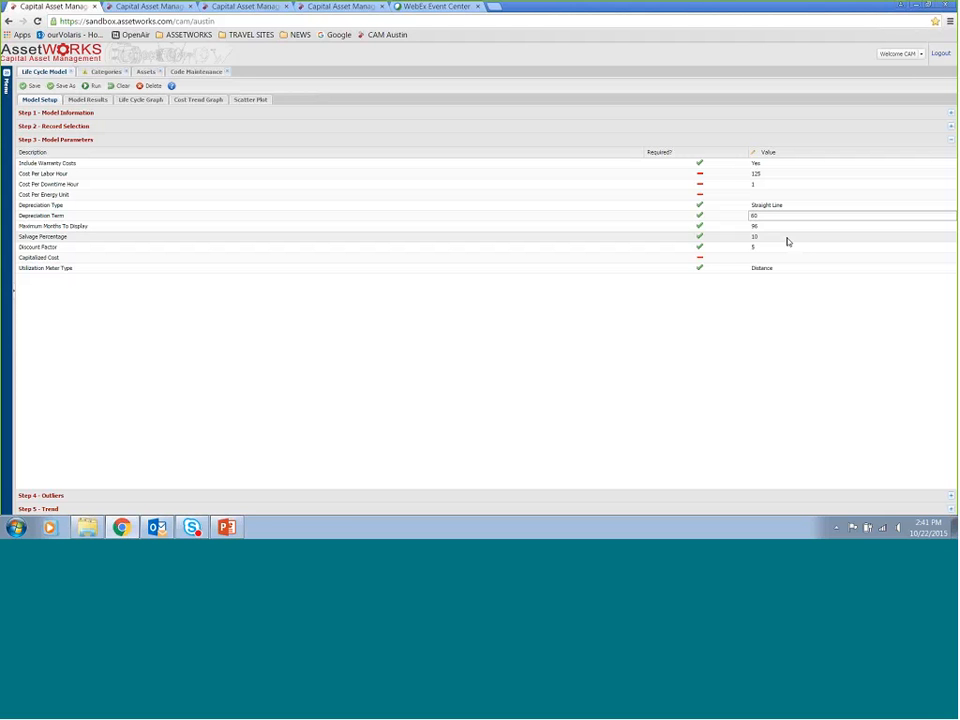
# Set Capitalized Cost to 25000 and keep Distance as the Utilization Meter Type
pyautogui.click(789, 226)
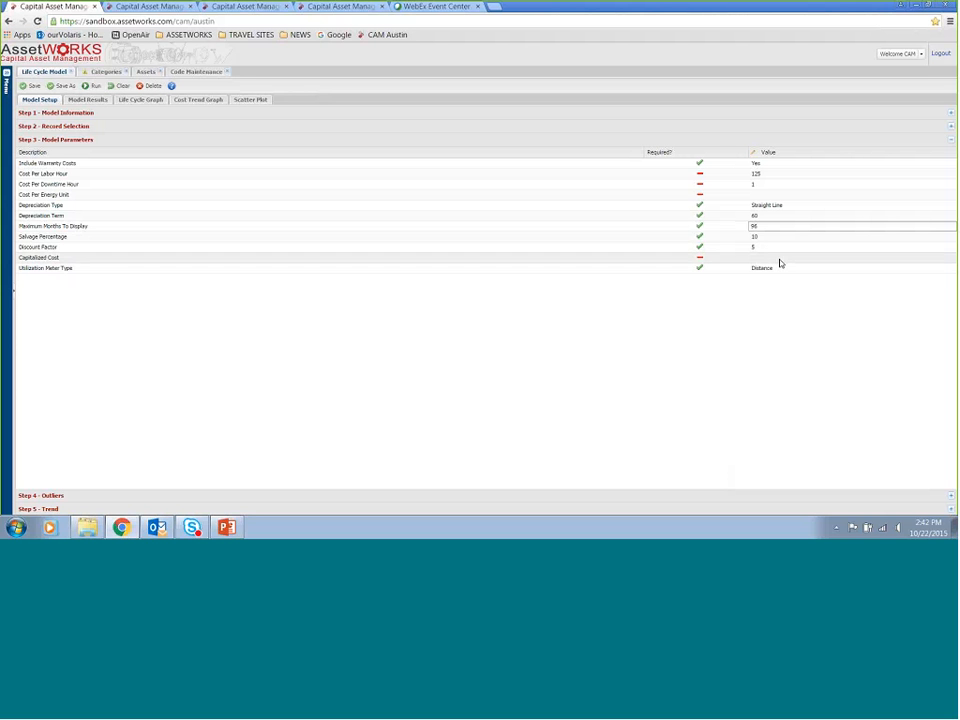
pyautogui.click(780, 262)
pyautogui.click(780, 259)
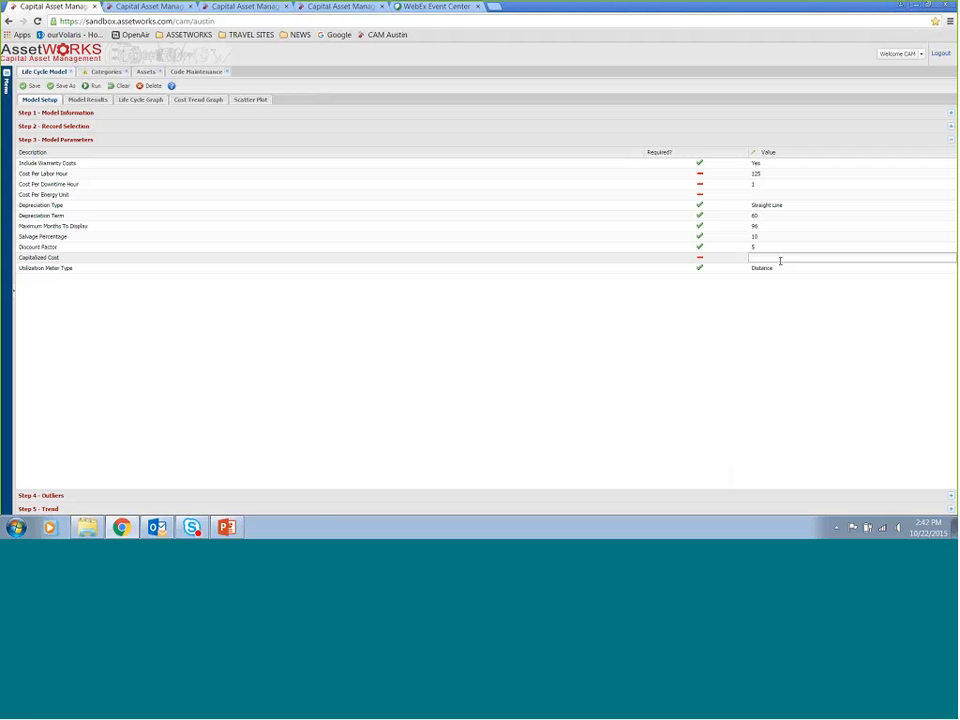
pyautogui.write('25000')
pyautogui.click(779, 270)
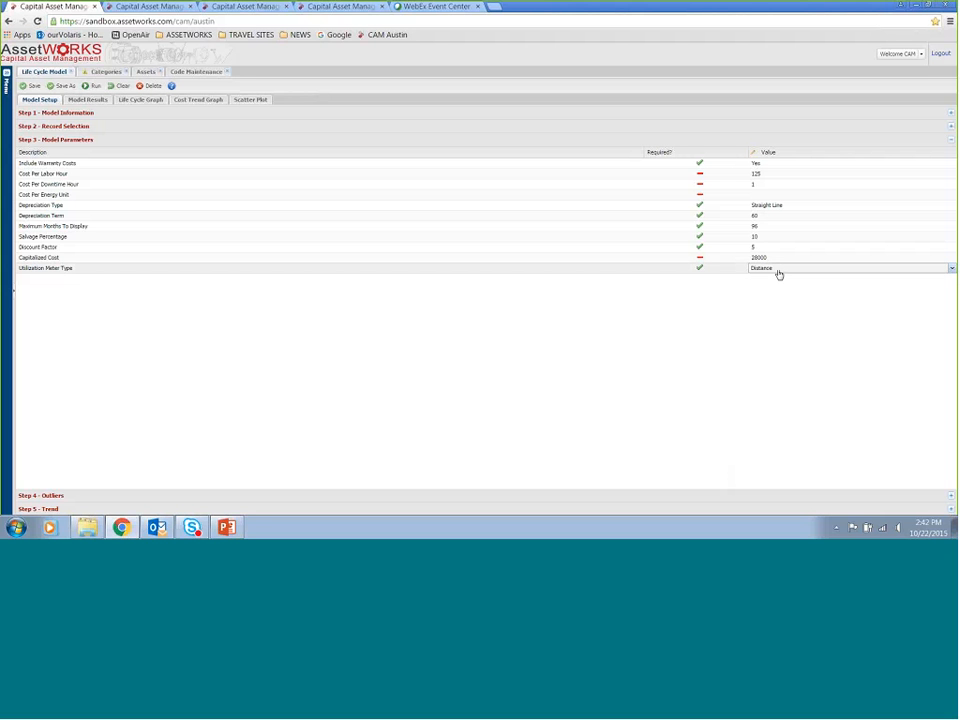
pyautogui.click(779, 270)
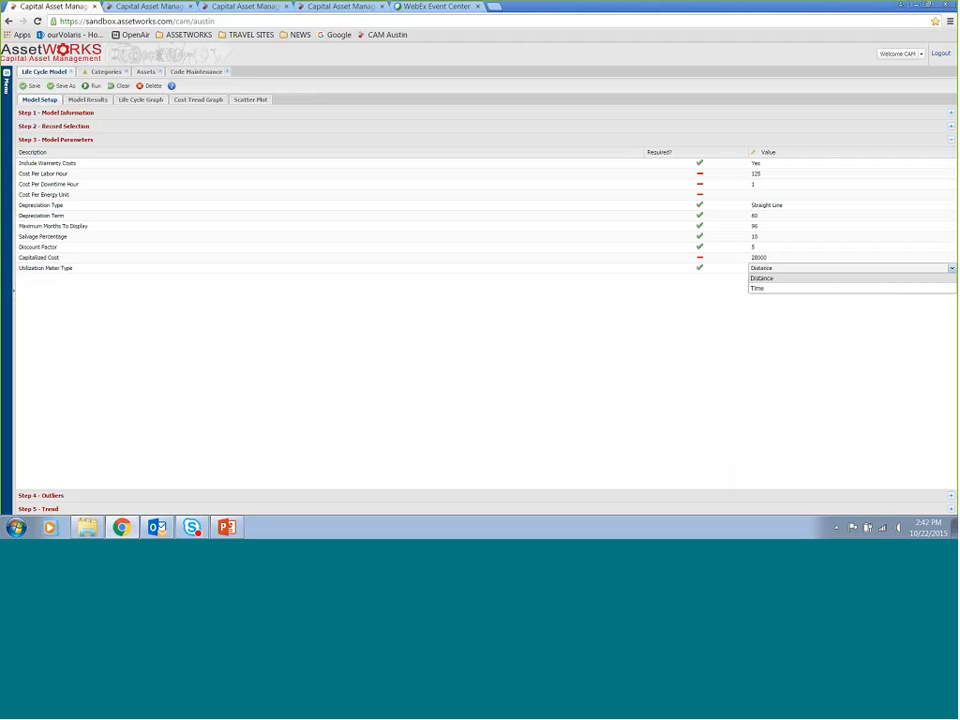
pyautogui.click(790, 278)
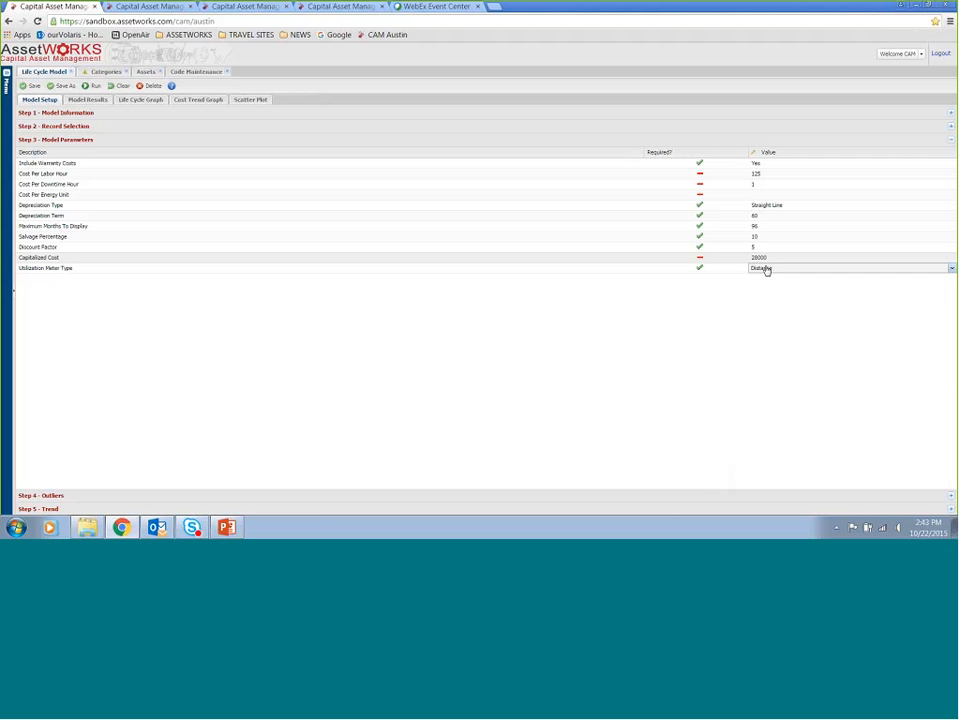
# Open the Outliers section and set Downtime Cost deviations to 3 (Very Conservative) and Utilization deviations to 2.5 (Moderately Conservative)
pyautogui.click(658, 495)
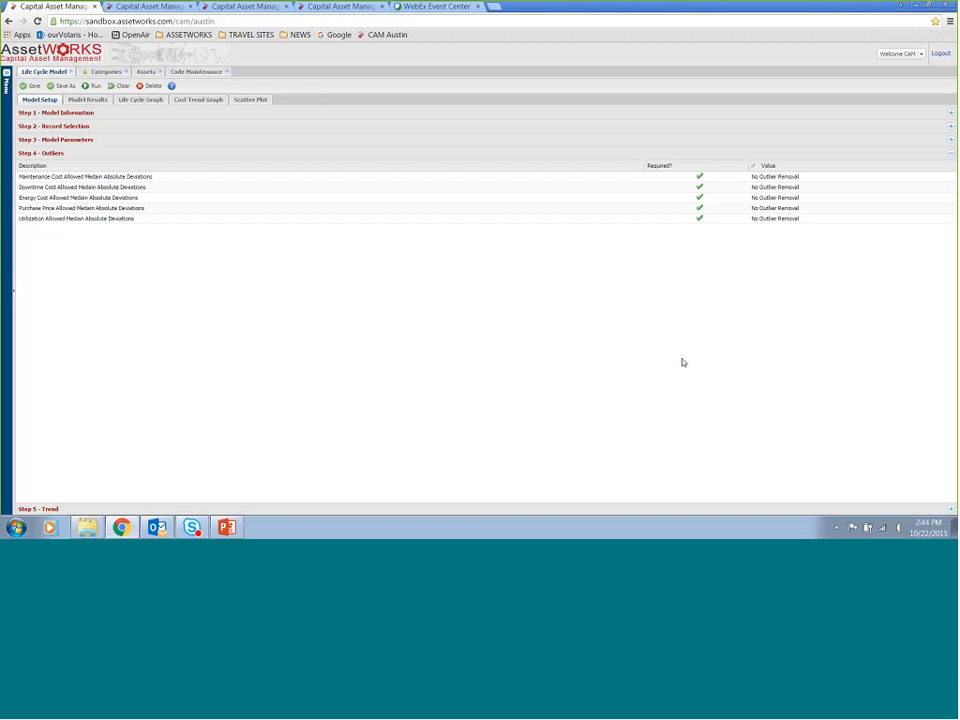
pyautogui.click(910, 178)
pyautogui.click(951, 177)
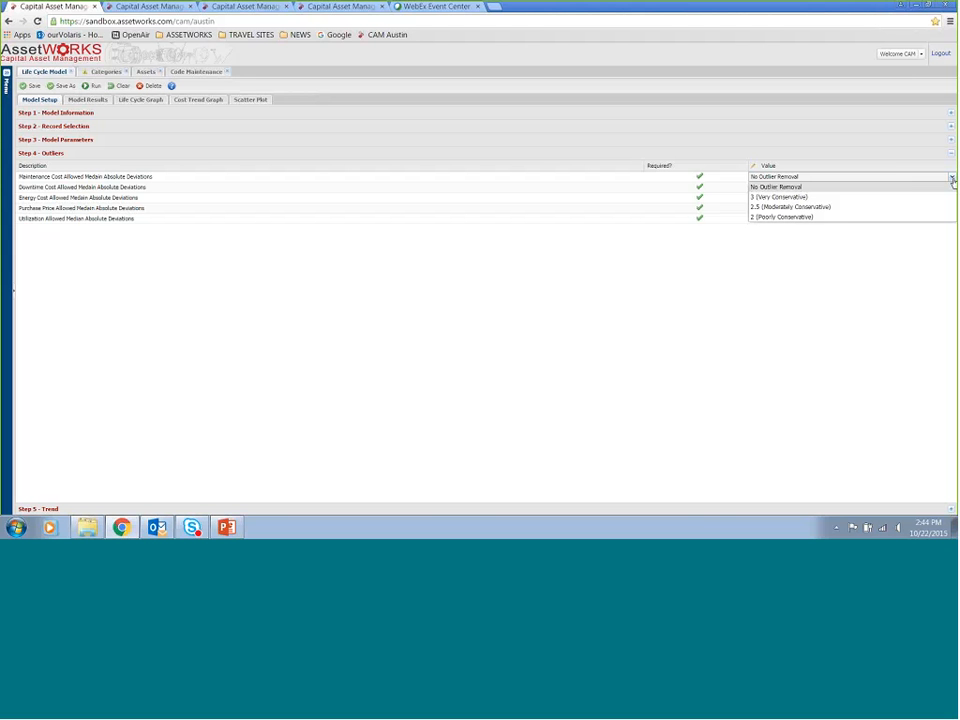
pyautogui.click(874, 188)
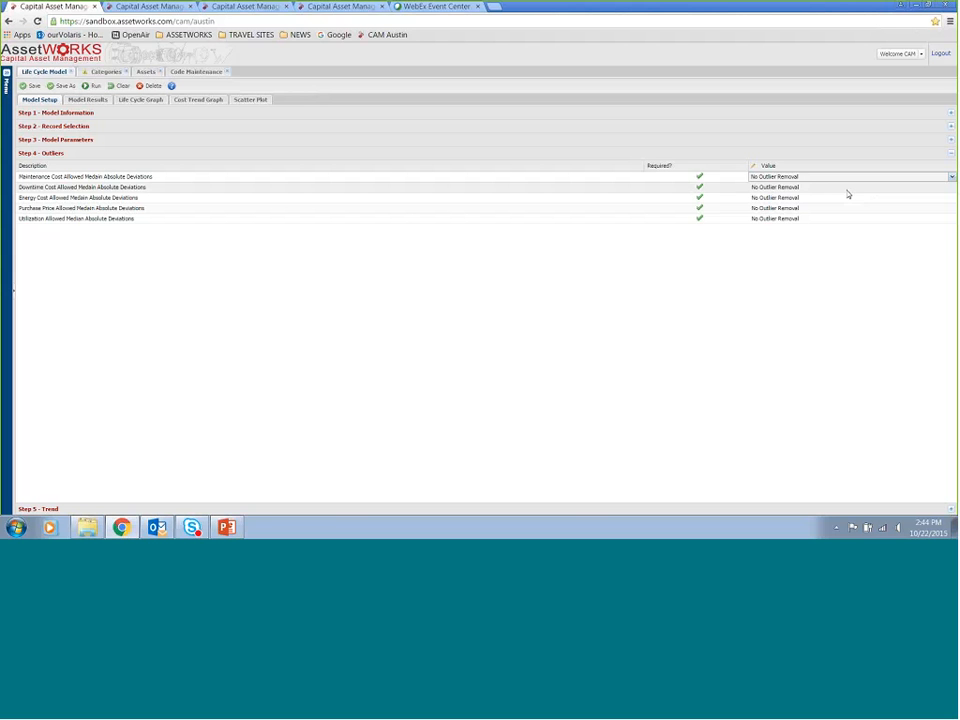
pyautogui.click(848, 188)
pyautogui.click(950, 188)
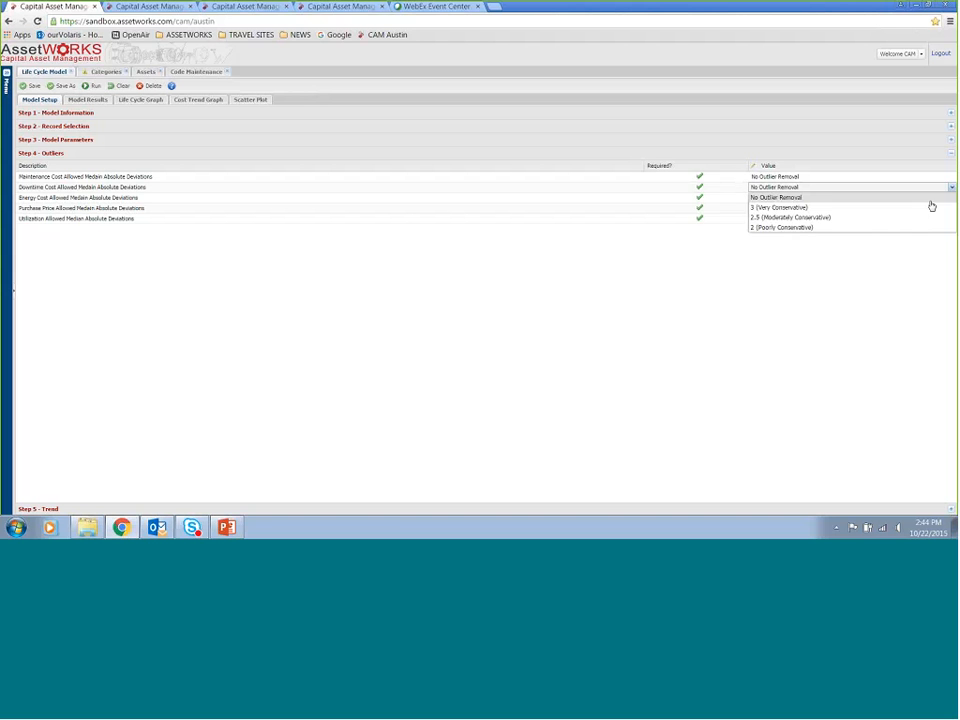
pyautogui.click(930, 206)
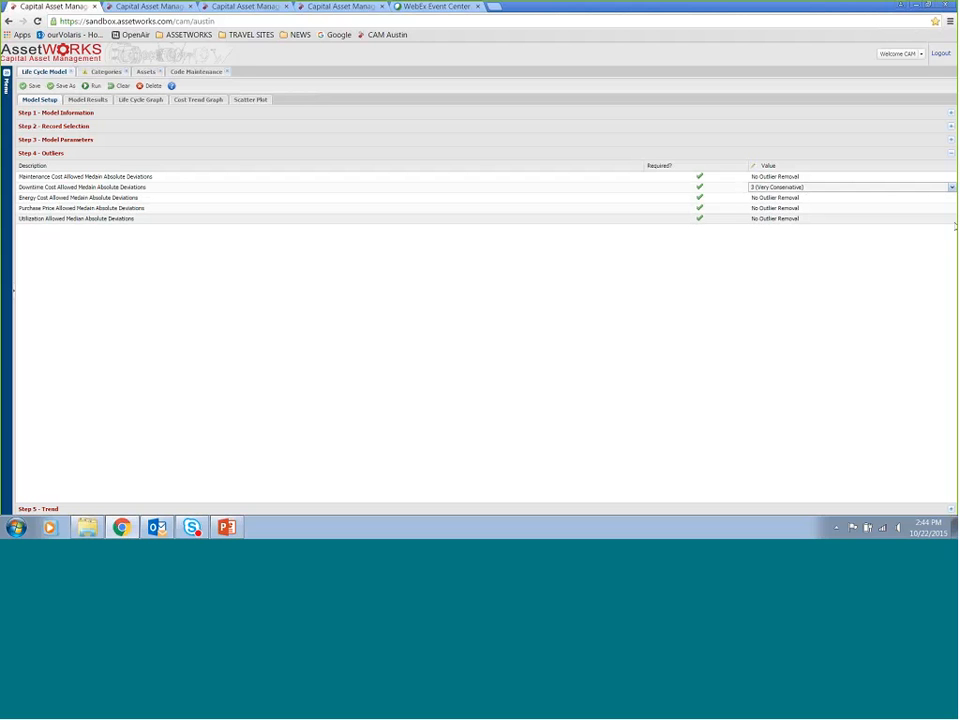
pyautogui.click(951, 219)
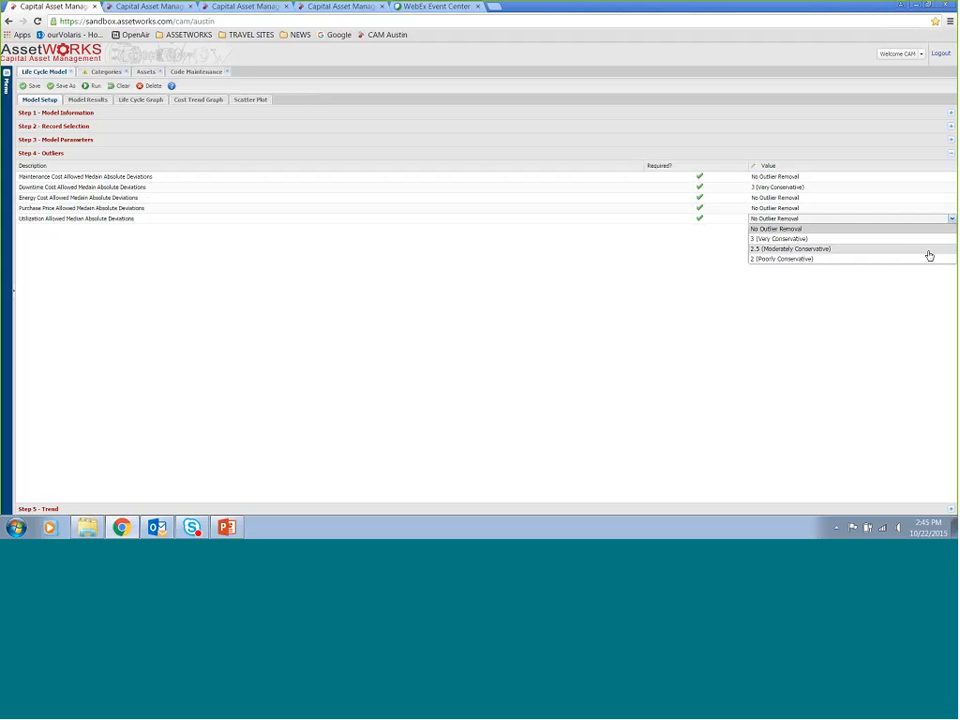
pyautogui.click(929, 249)
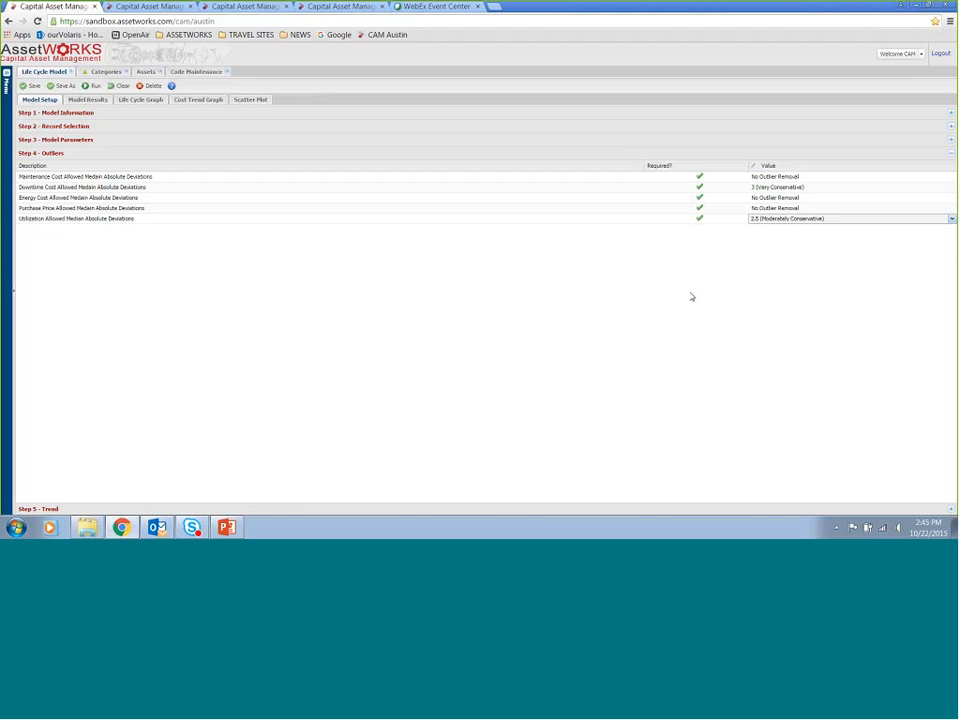
# Open the Trend section and review the trend type, extraction type and current life cycle months settings
pyautogui.click(327, 509)
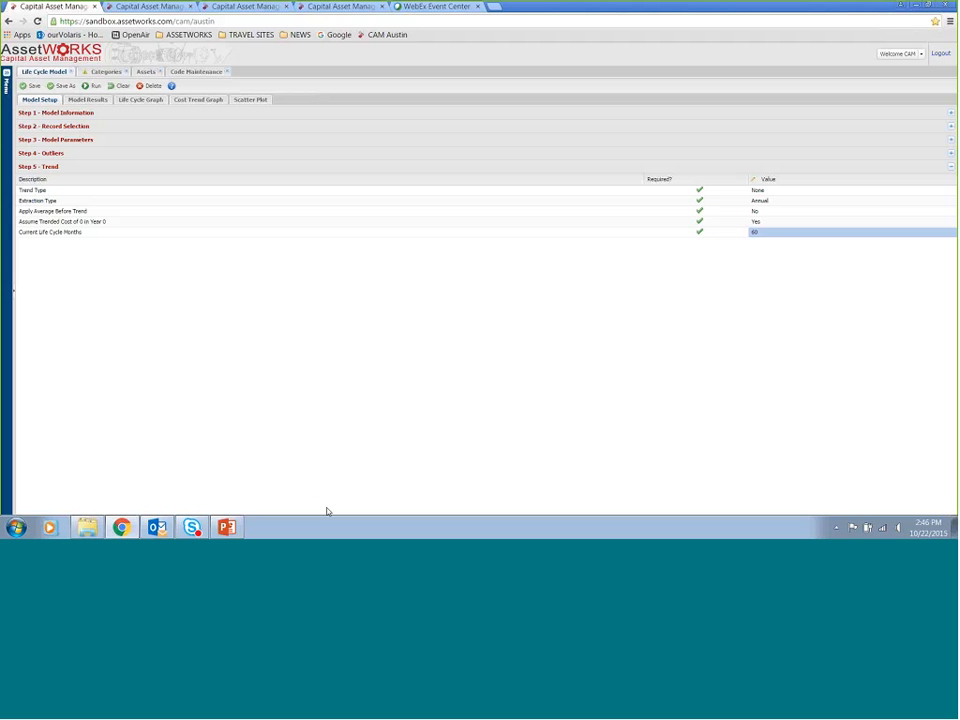
pyautogui.click(817, 192)
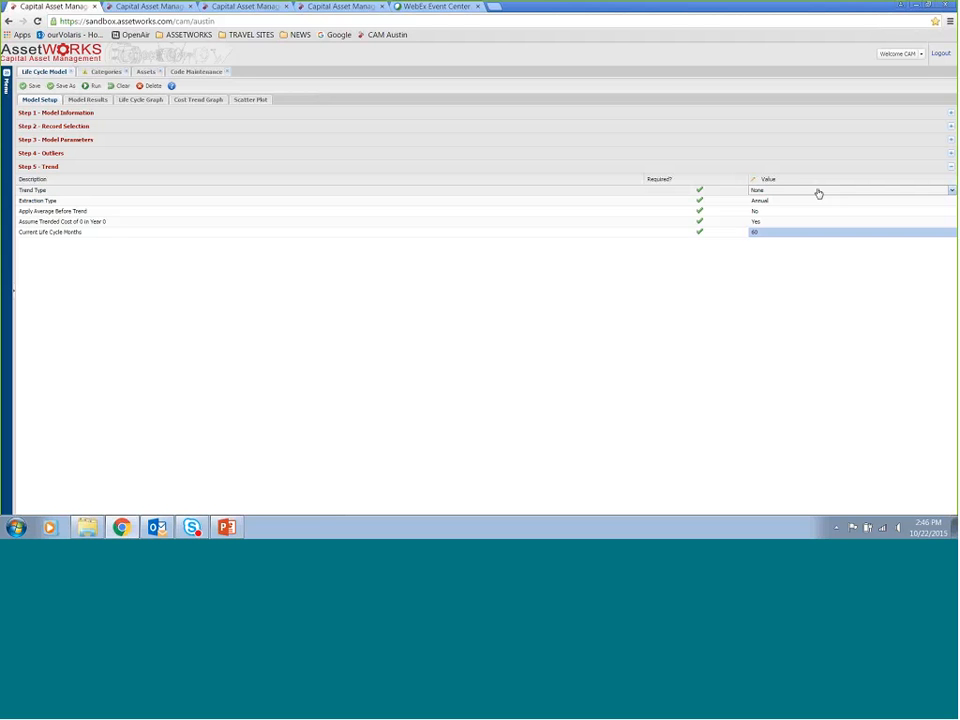
pyautogui.click(950, 191)
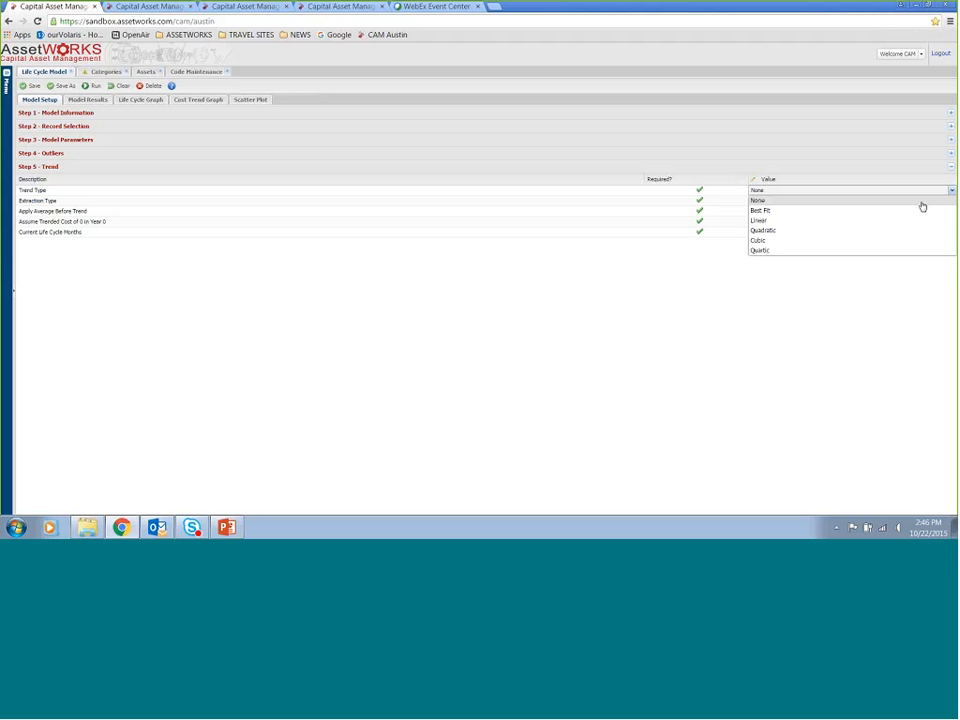
pyautogui.click(922, 203)
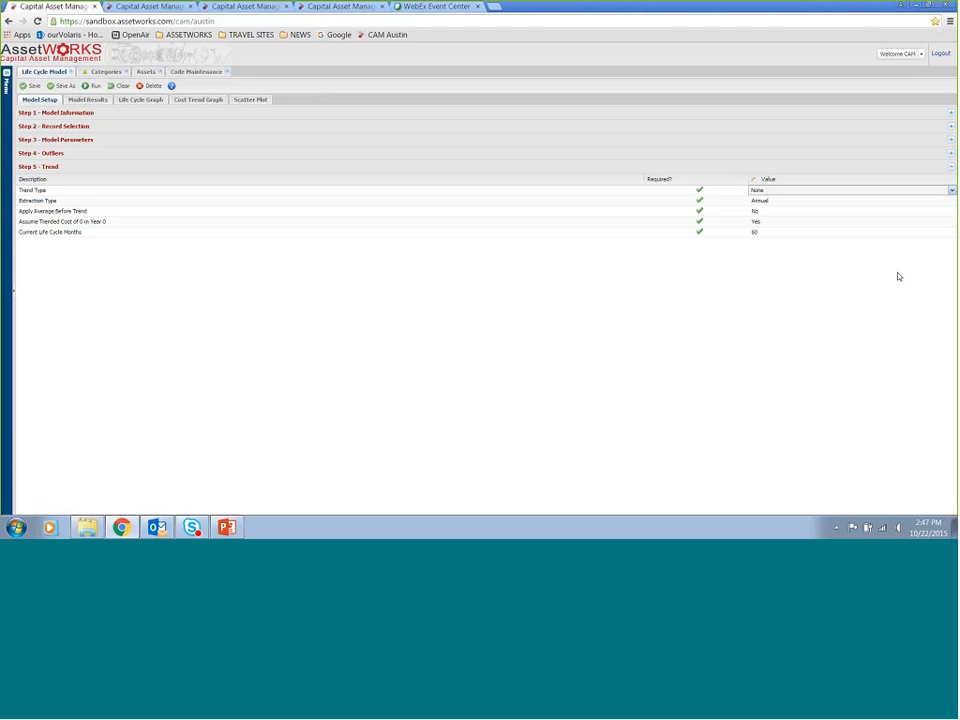
pyautogui.click(851, 242)
pyautogui.click(836, 234)
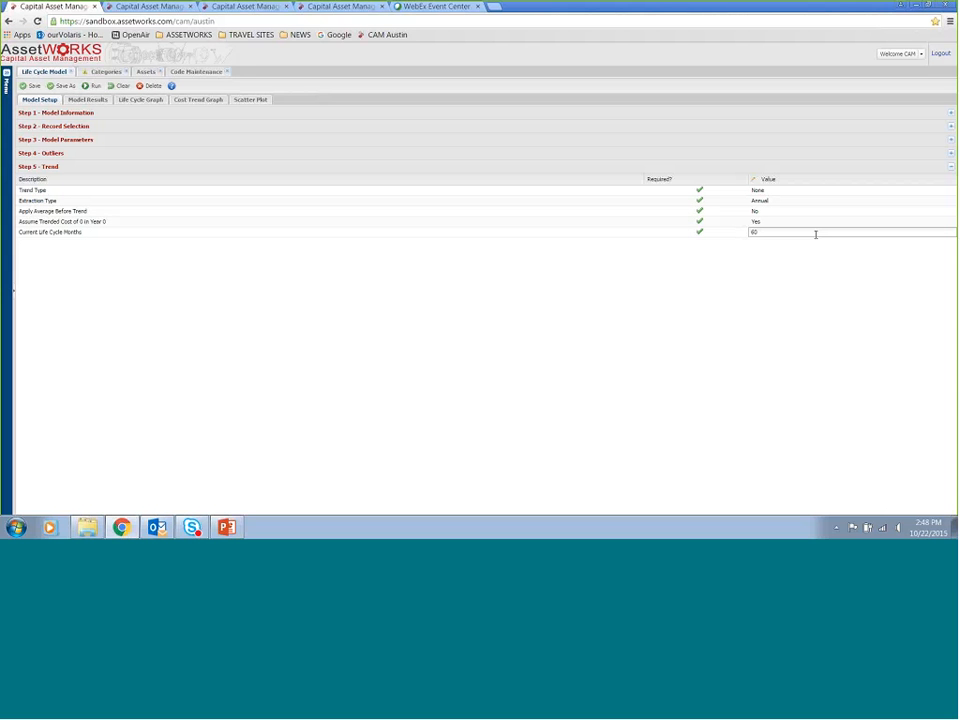
pyautogui.click(717, 331)
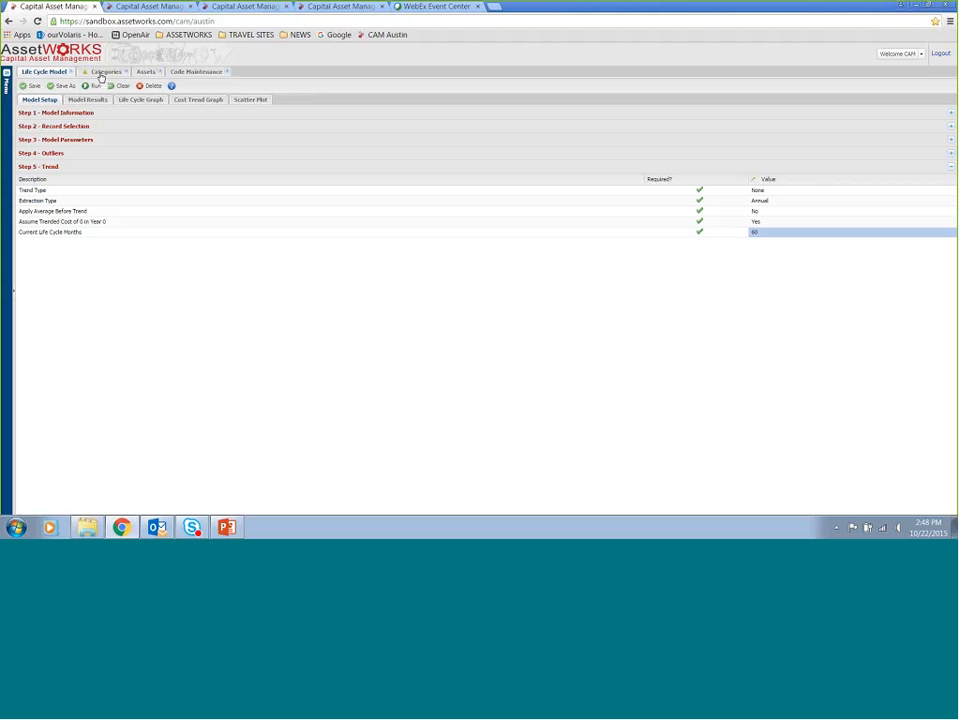
# Run the life cycle model and open the Life-Cycle Calculator in the model results
pyautogui.click(92, 87)
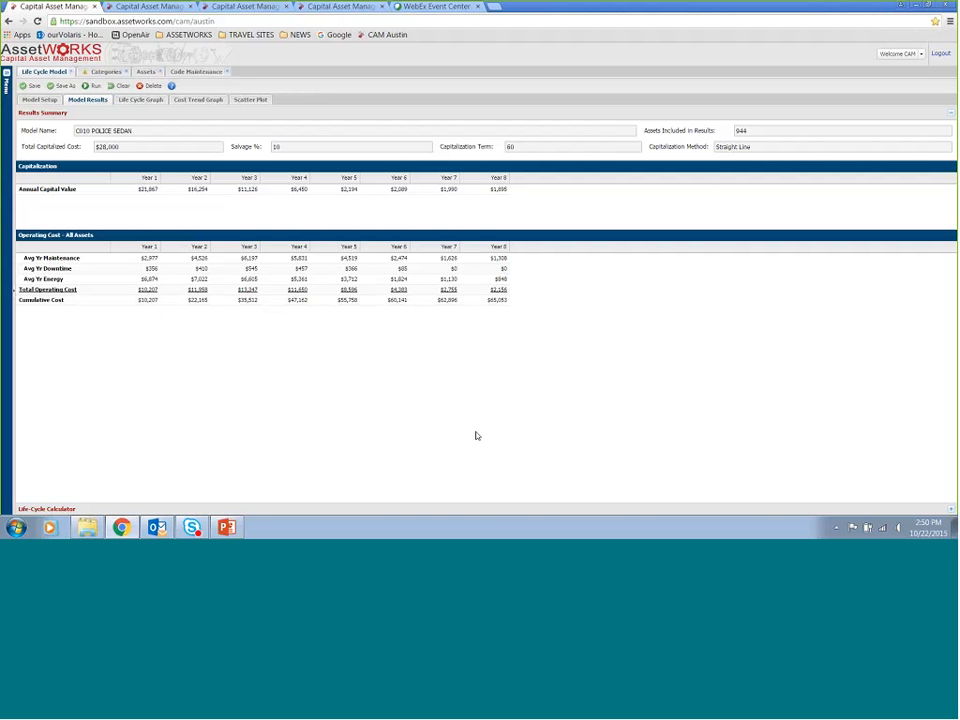
pyautogui.click(471, 511)
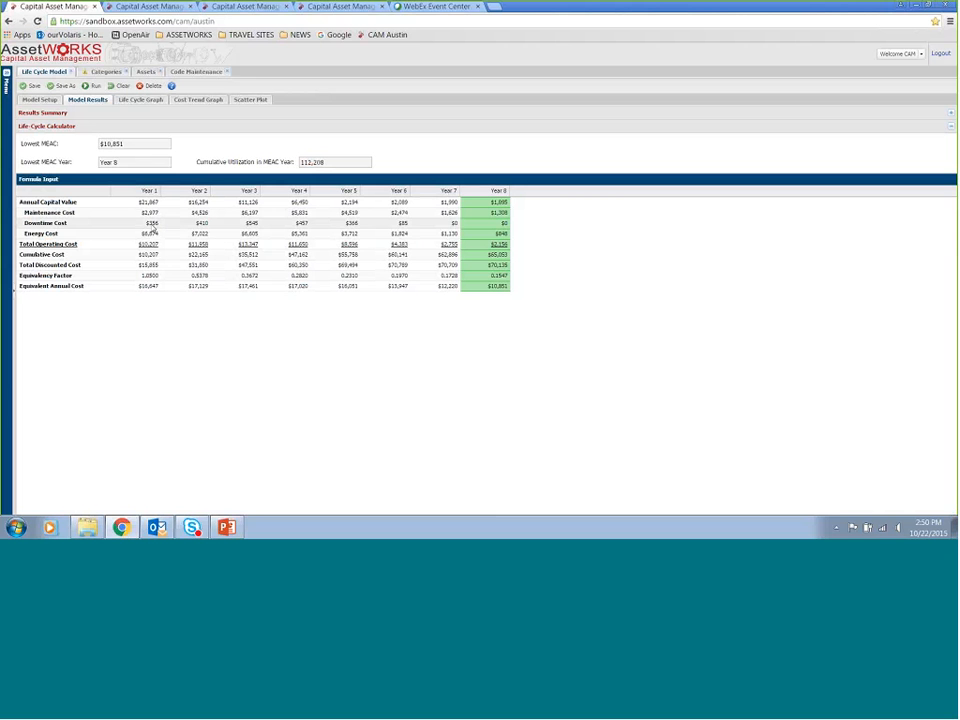
pyautogui.click(152, 226)
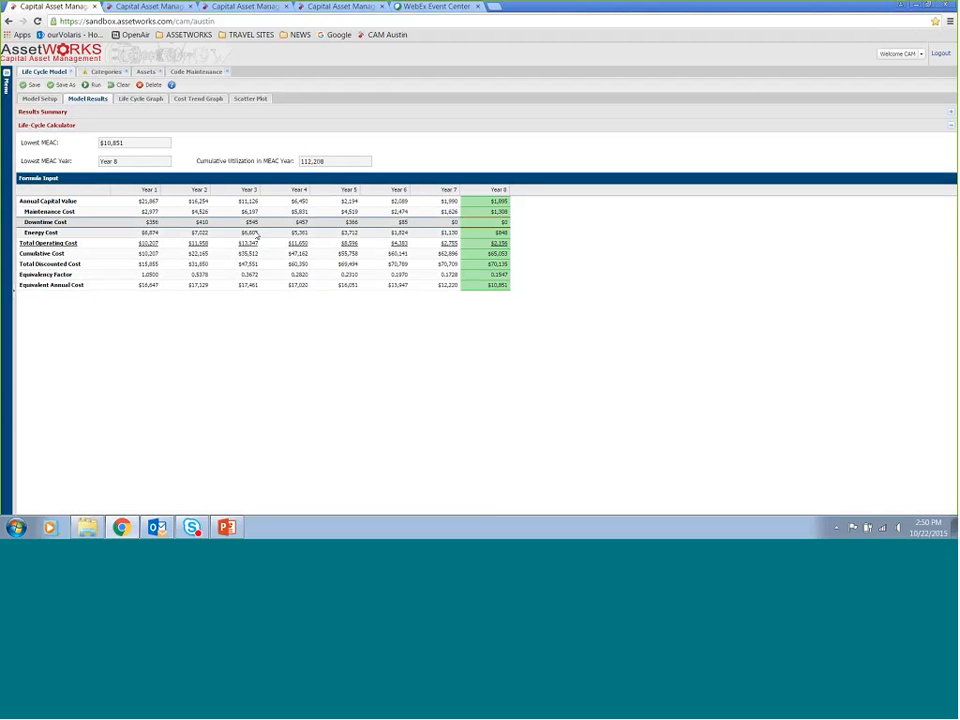
pyautogui.click(266, 259)
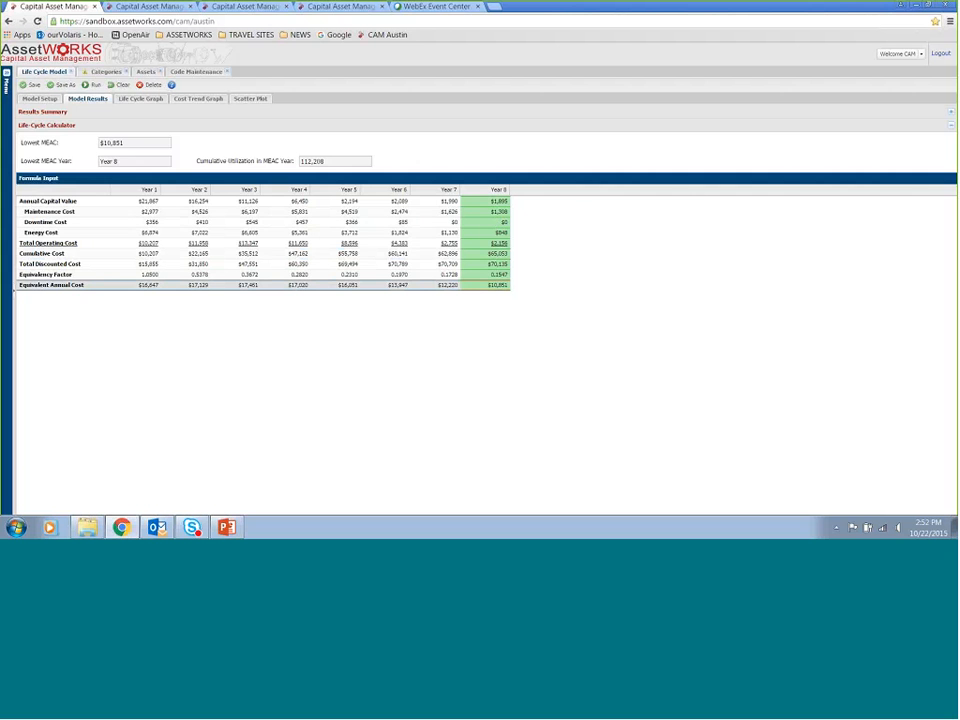
# Open the Life Cycle Graph and examine the capital value, operating cost, equivalent annual cost and usage lines
pyautogui.click(141, 99)
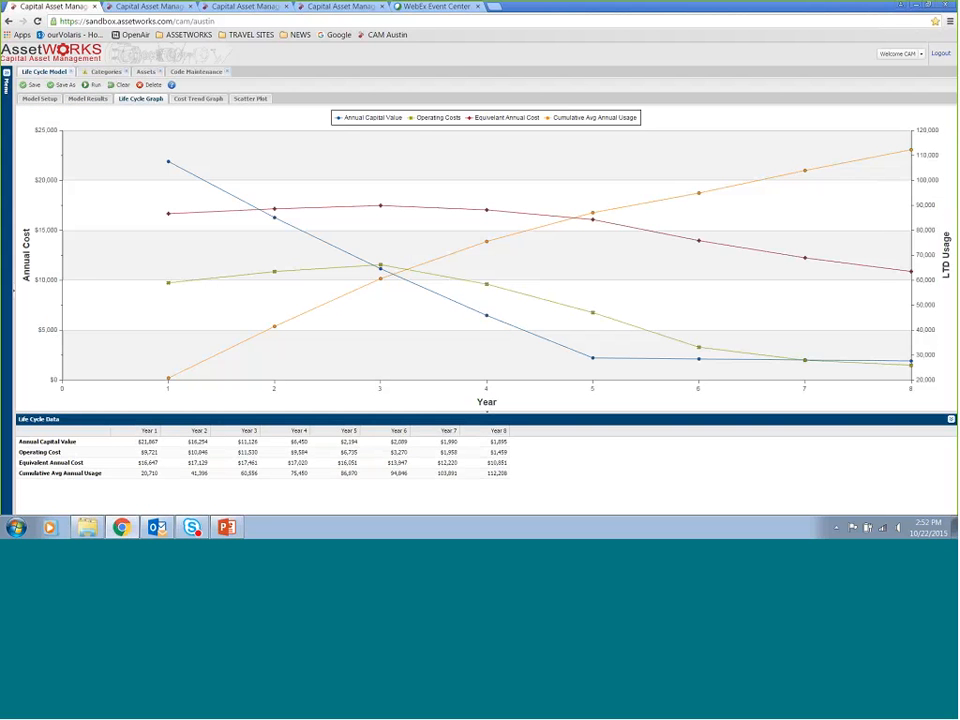
pyautogui.moveTo(498, 326)
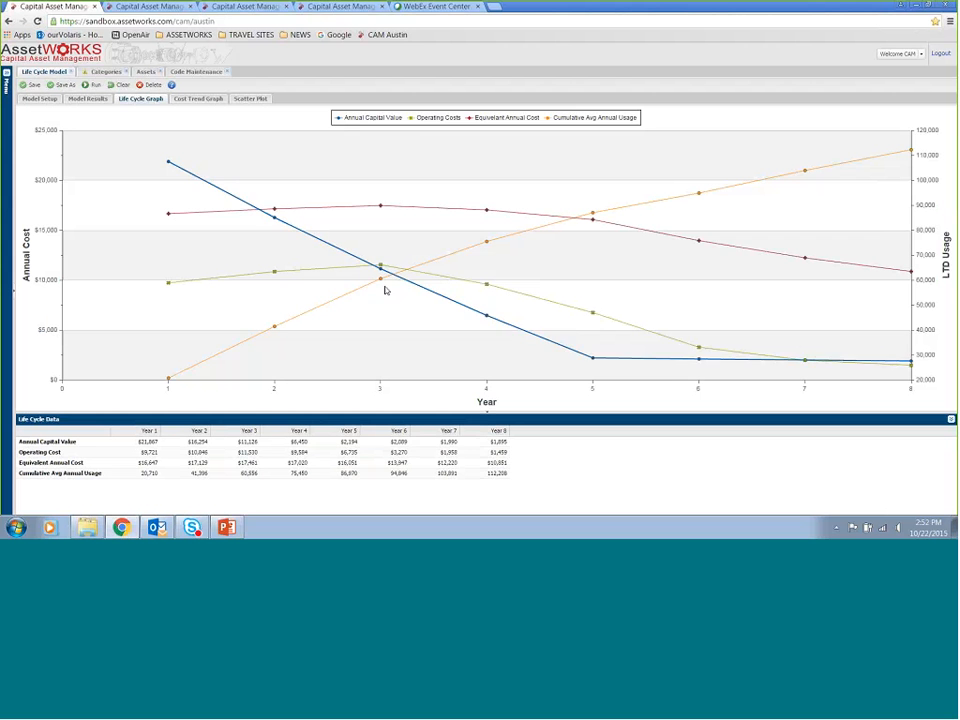
pyautogui.moveTo(593, 362)
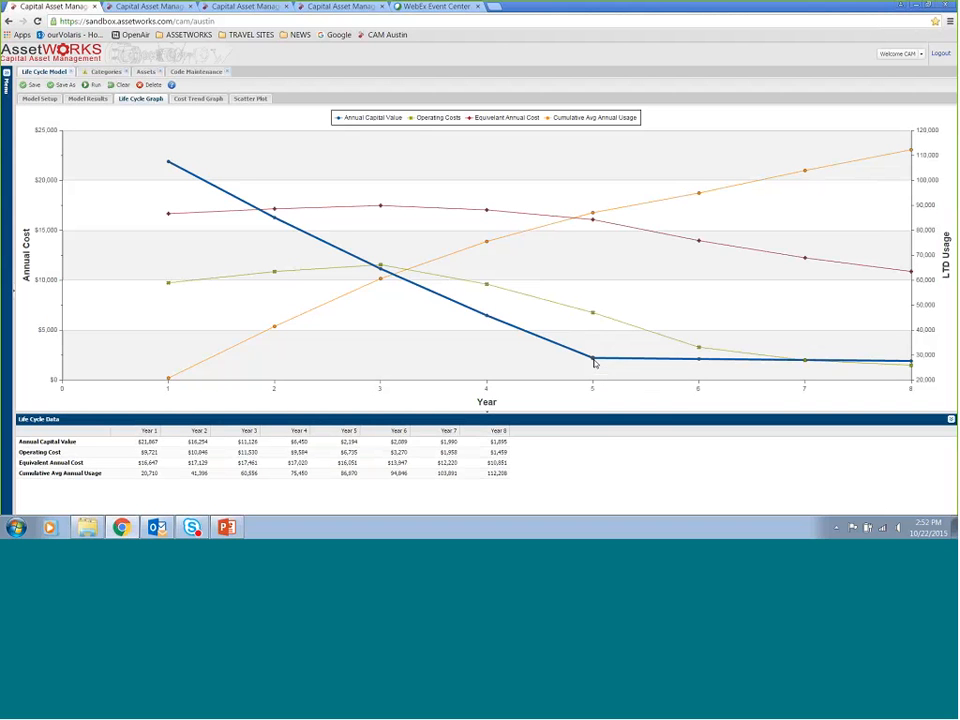
pyautogui.moveTo(695, 361)
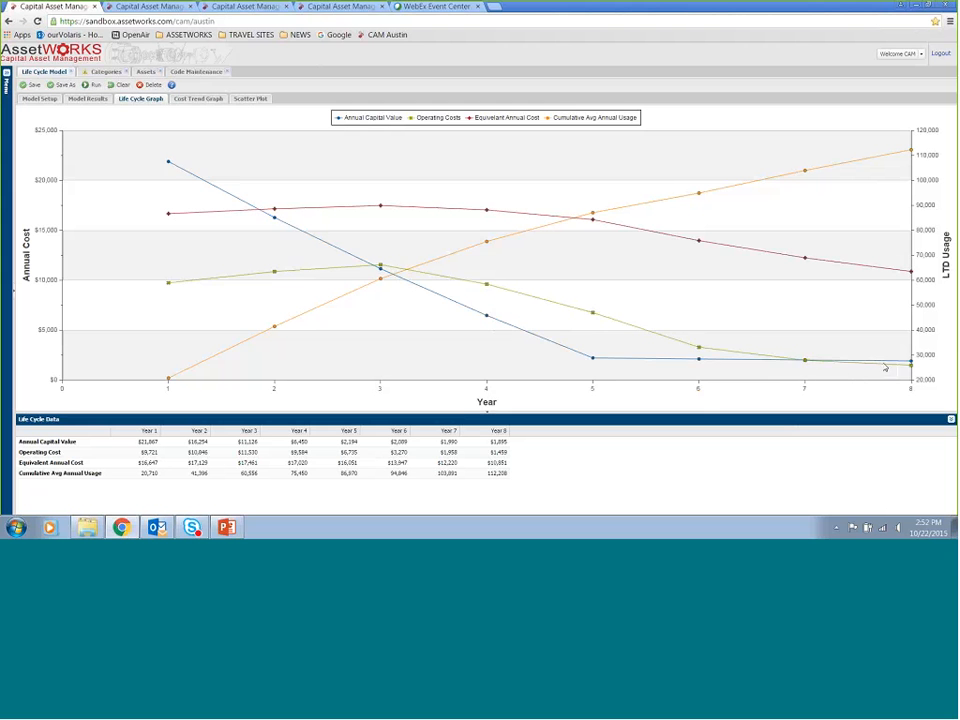
pyautogui.moveTo(905, 371)
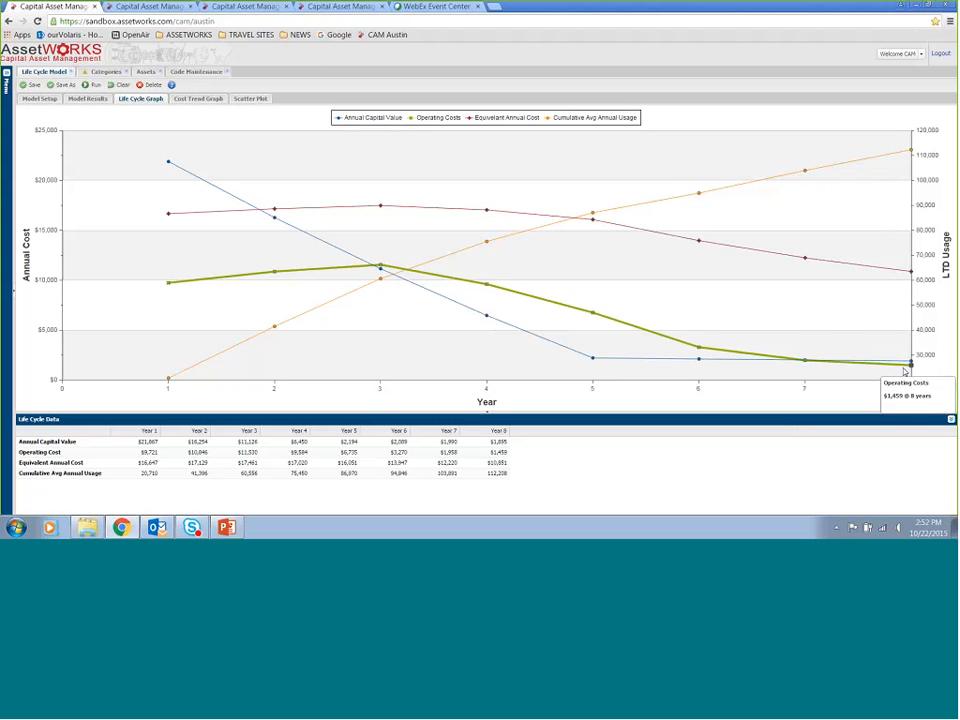
pyautogui.moveTo(609, 206)
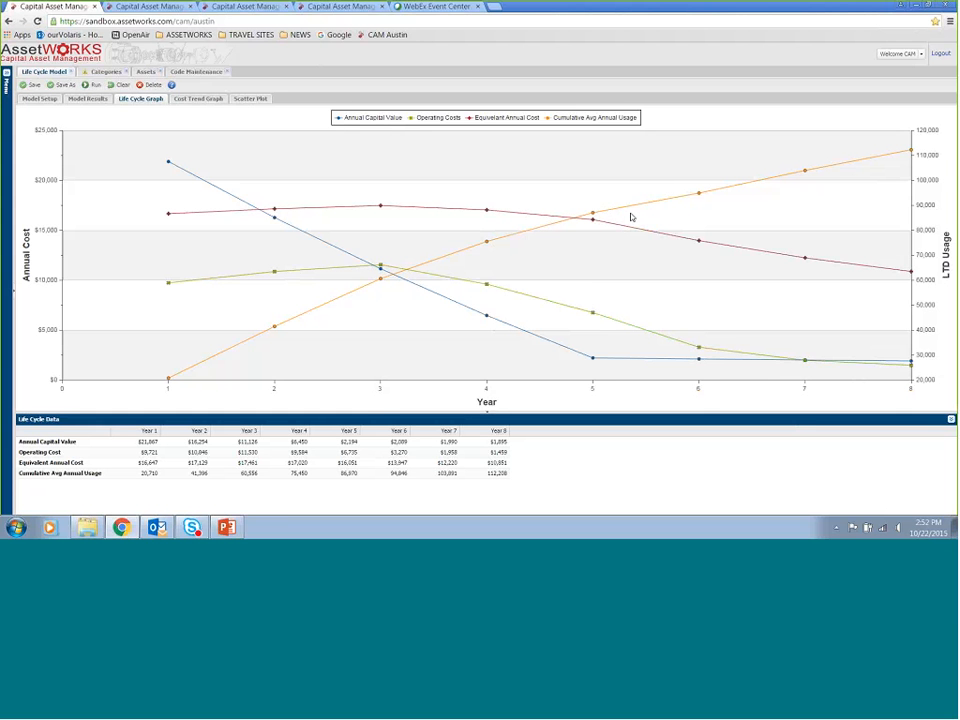
pyautogui.moveTo(910, 151)
# Open the Cost Trend Graph and hide the Avg Annual Usage, Annual Capital Value and Low Use Avg Yr Maintenance series
pyautogui.click(199, 99)
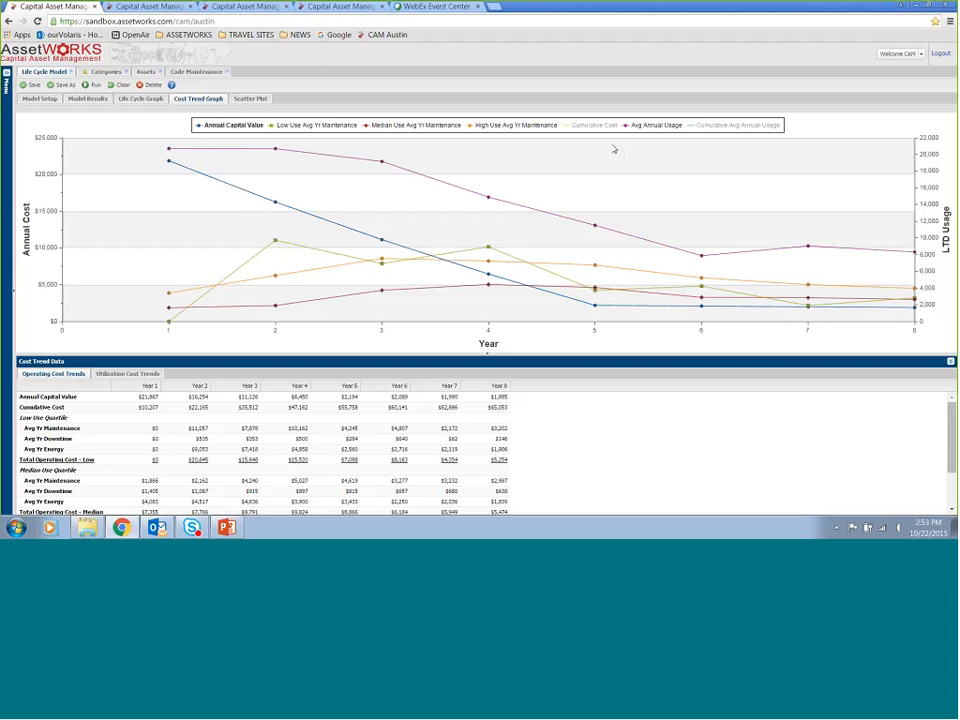
pyautogui.click(640, 126)
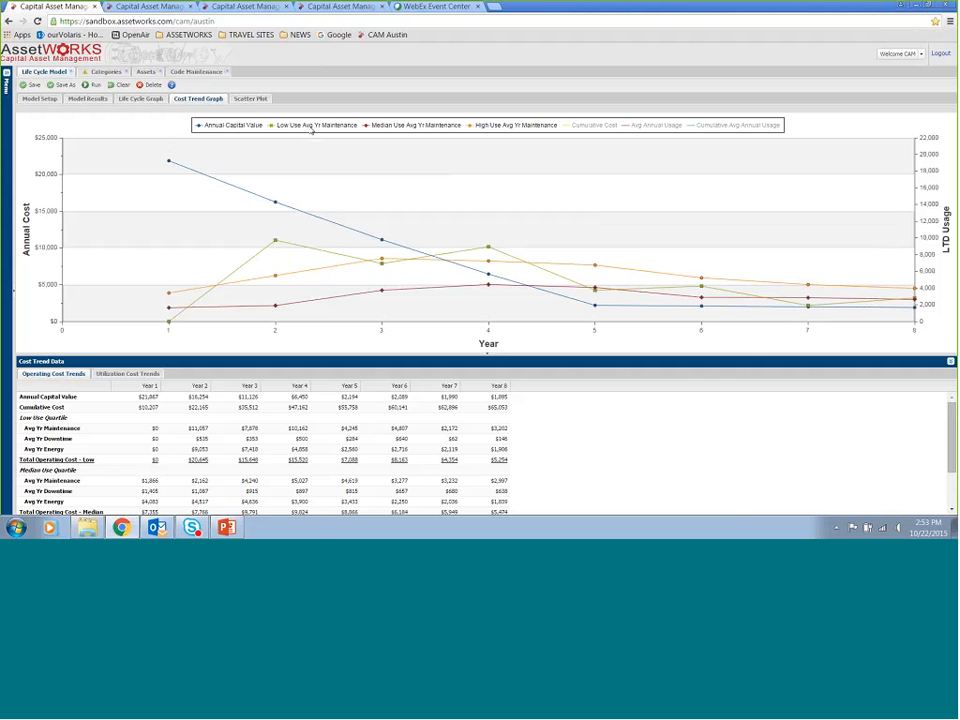
pyautogui.click(228, 126)
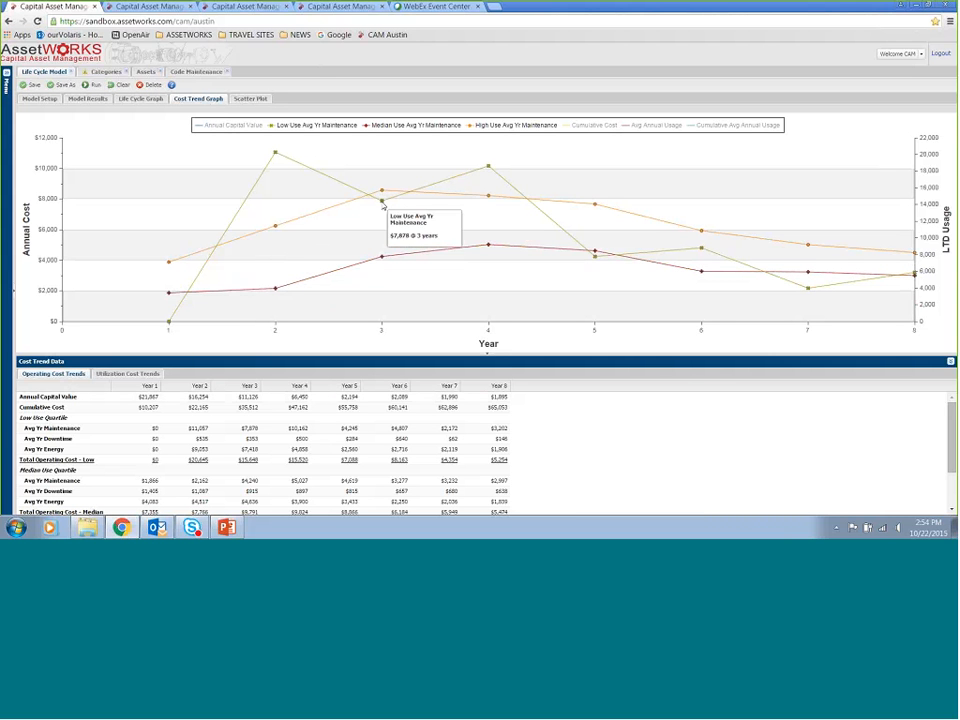
pyautogui.moveTo(603, 265)
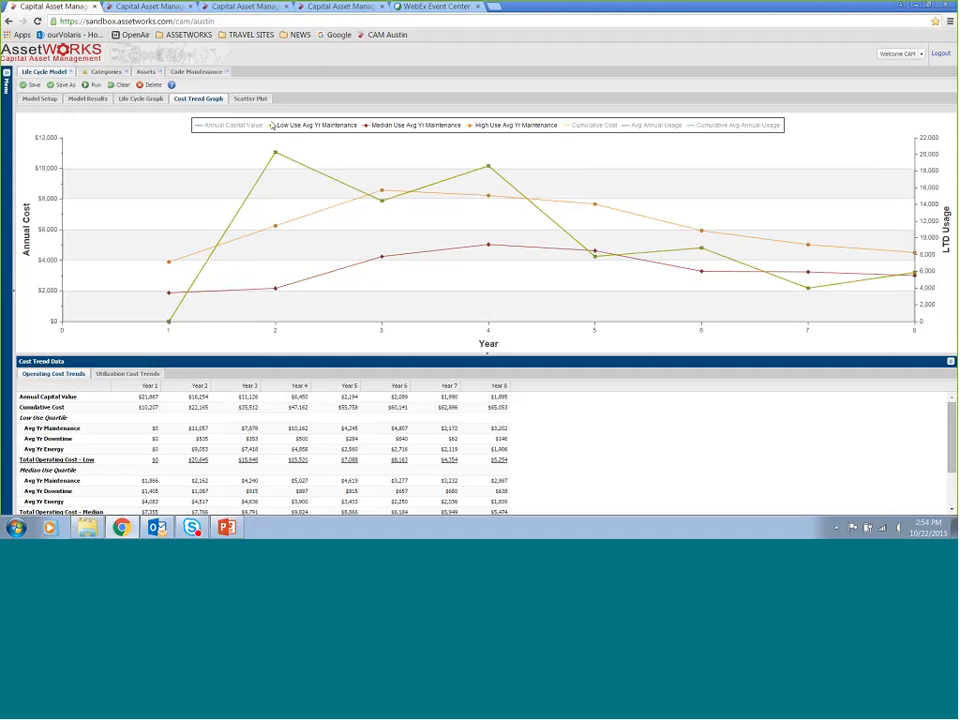
pyautogui.moveTo(276, 153)
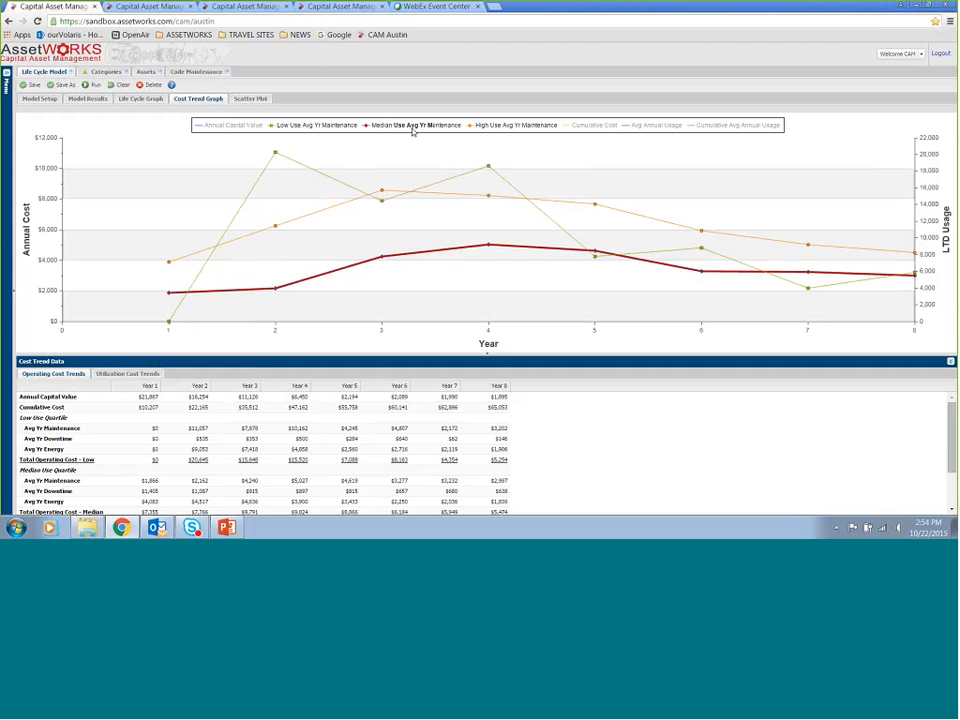
pyautogui.click(328, 128)
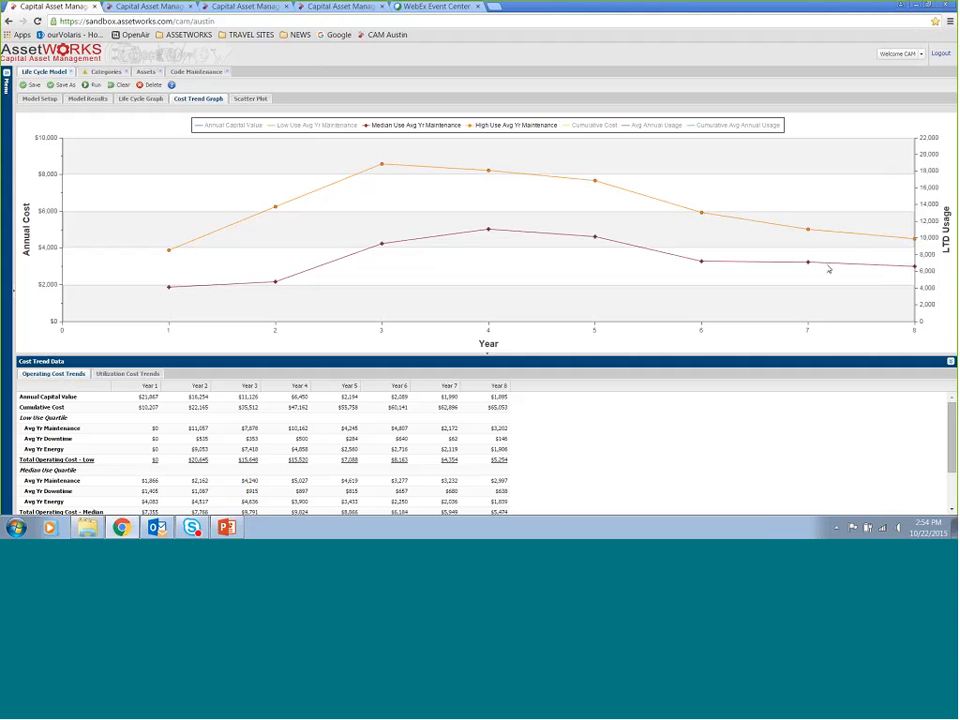
pyautogui.moveTo(380, 242)
pyautogui.moveTo(594, 188)
# Open the Scatter Plot and examine the maintenance cost points plotted for each year
pyautogui.click(250, 99)
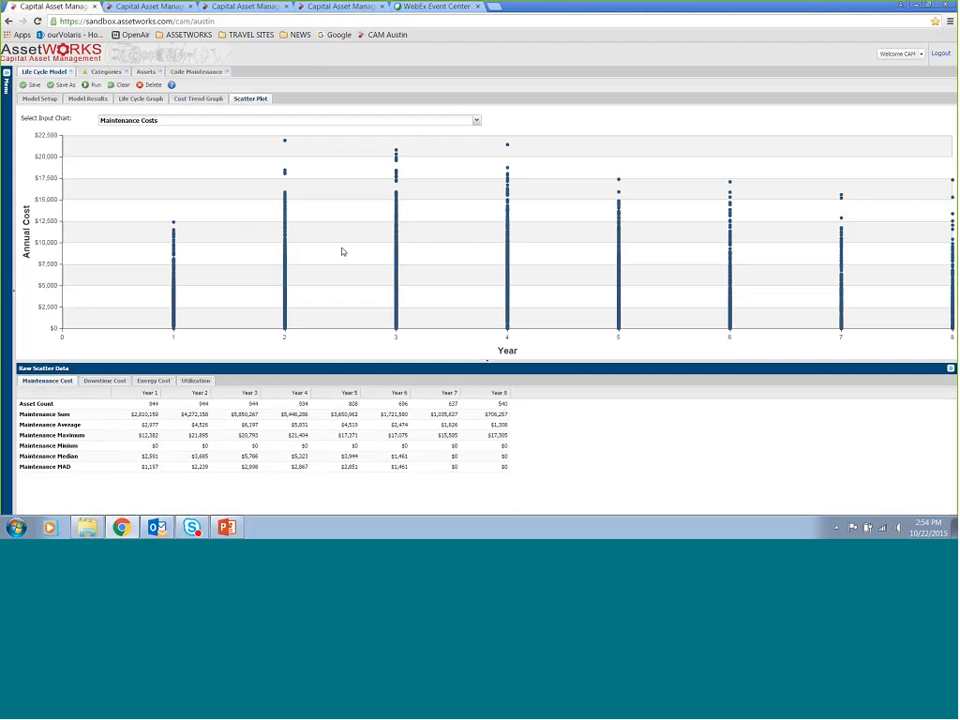
pyautogui.moveTo(177, 314)
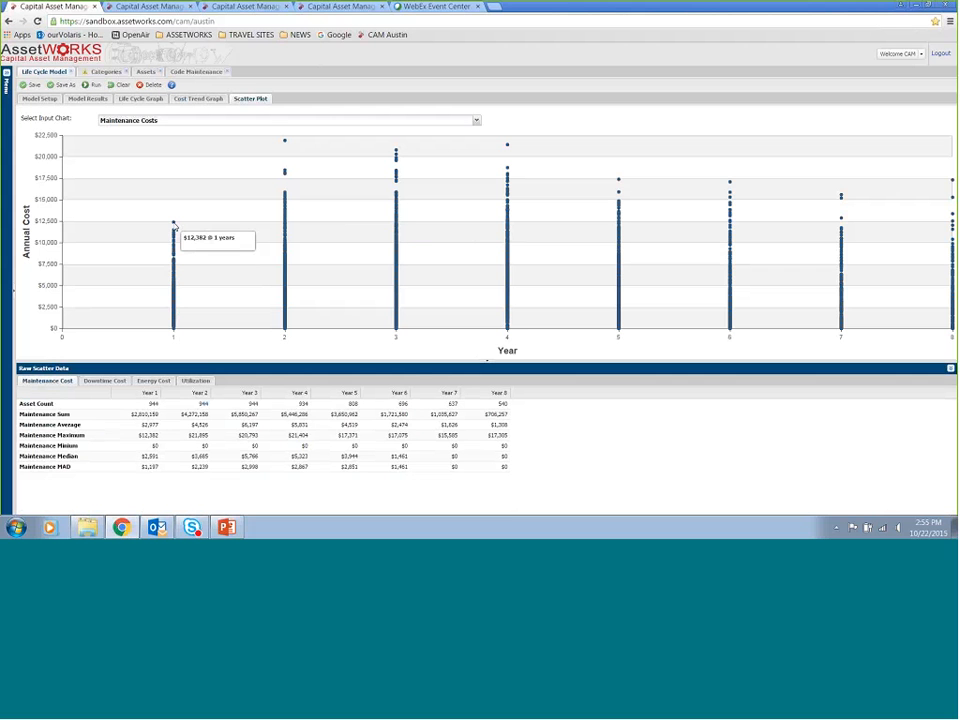
pyautogui.moveTo(174, 226)
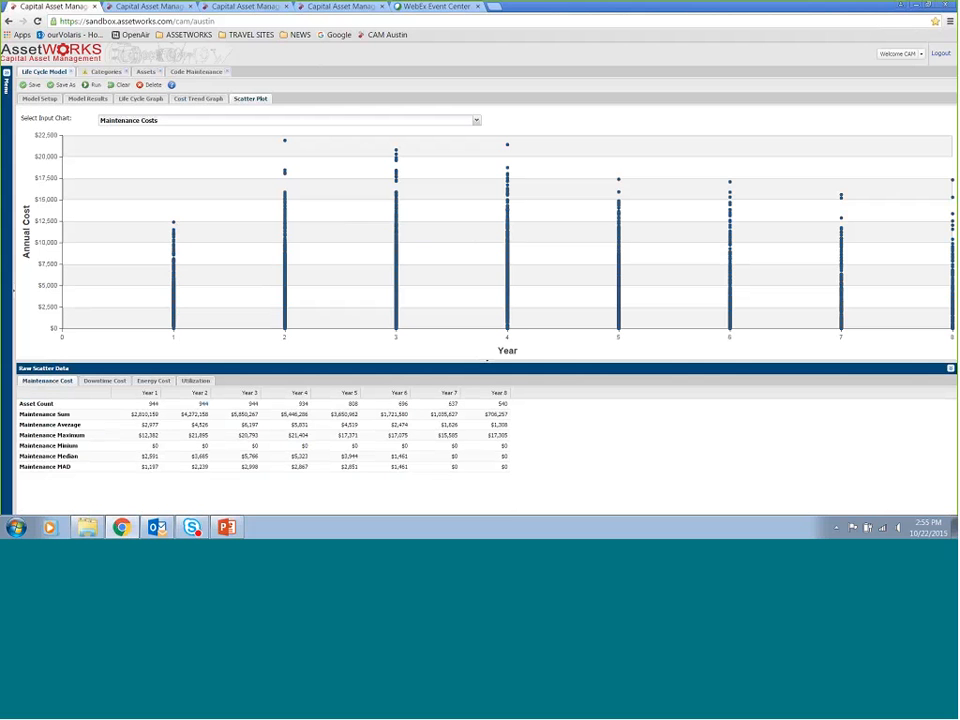
pyautogui.moveTo(286, 144)
pyautogui.moveTo(284, 285)
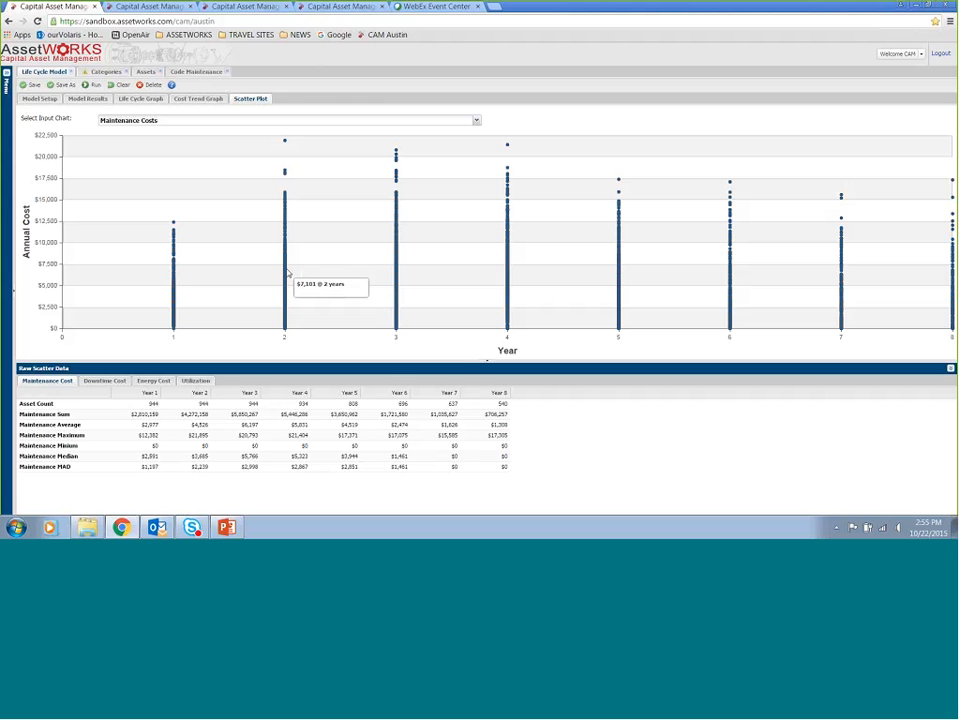
pyautogui.moveTo(288, 248)
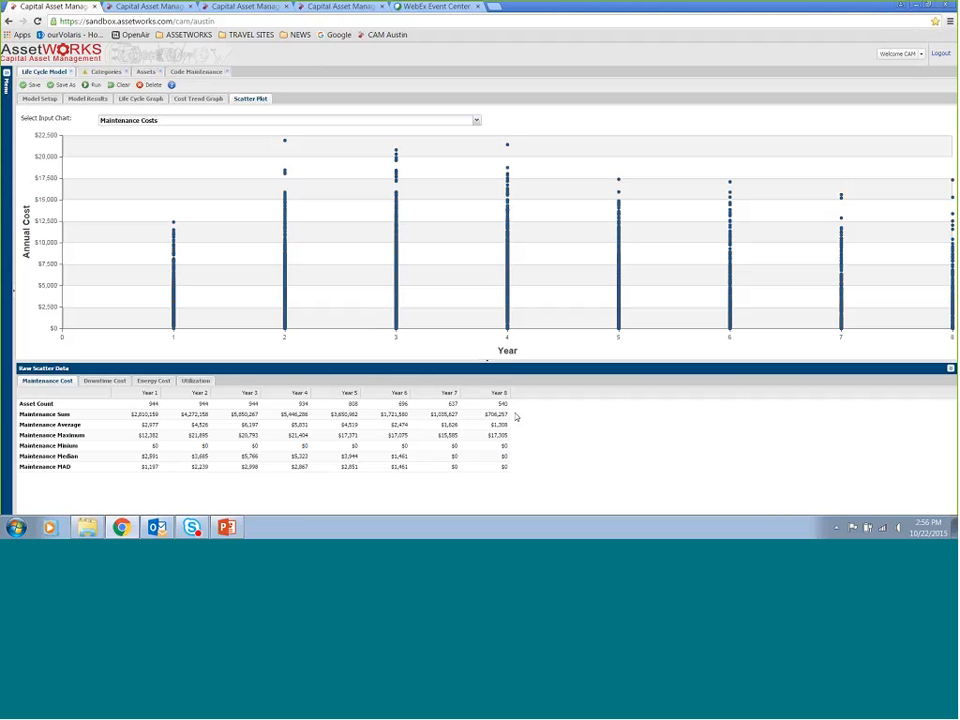
# Switch the scatter plot's input chart to Downtime Costs and examine the downtime points per year
pyautogui.moveTo(950, 278)
pyautogui.click(476, 120)
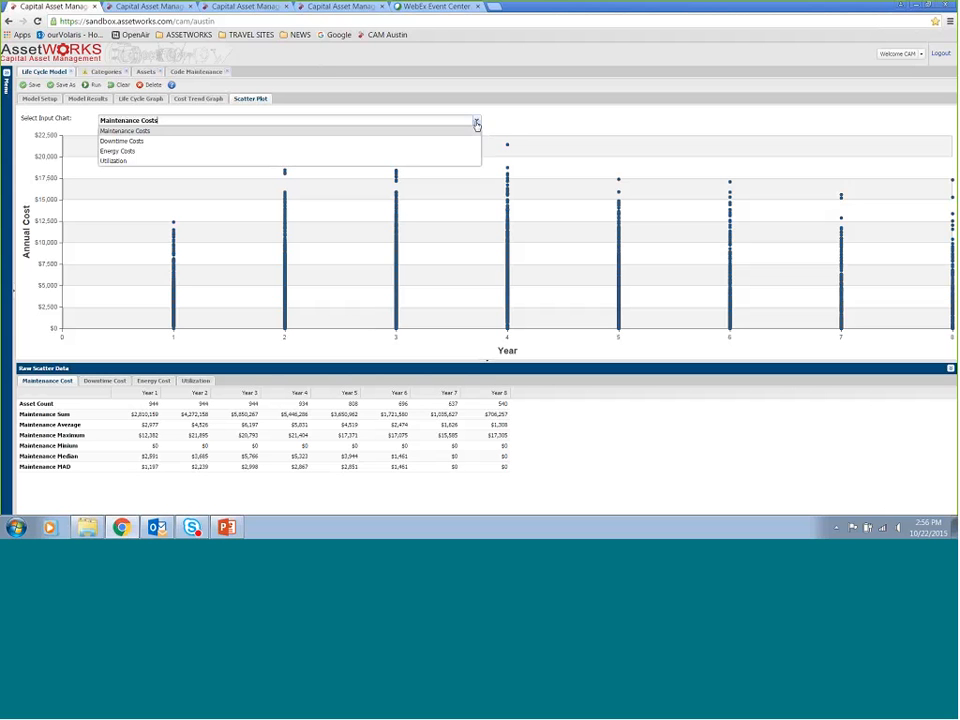
pyautogui.click(453, 143)
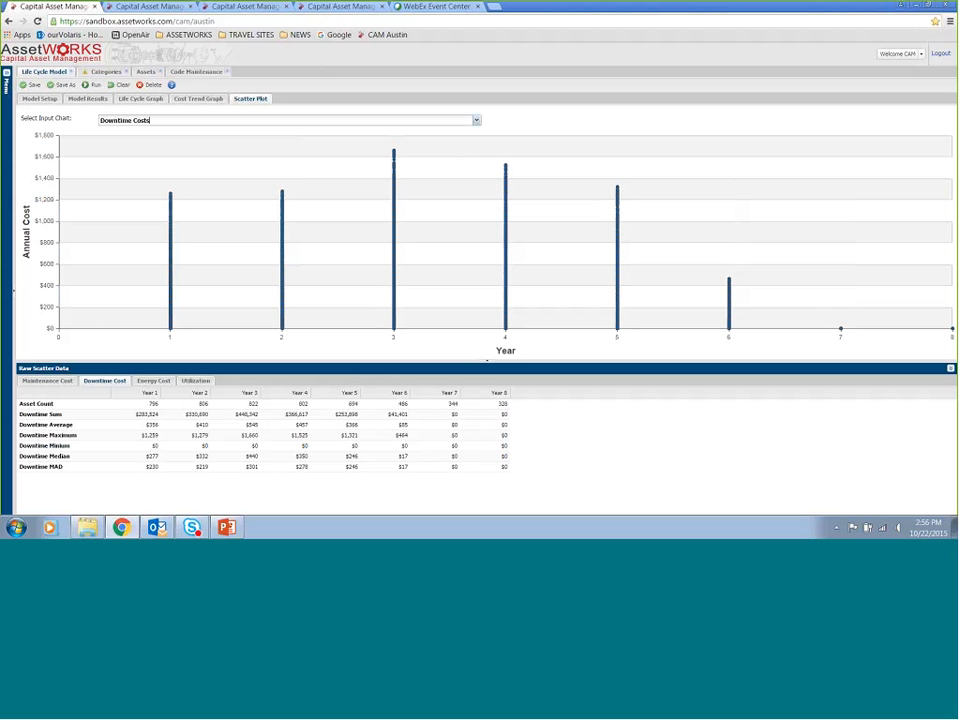
pyautogui.moveTo(750, 293)
pyautogui.moveTo(395, 158)
pyautogui.click(477, 121)
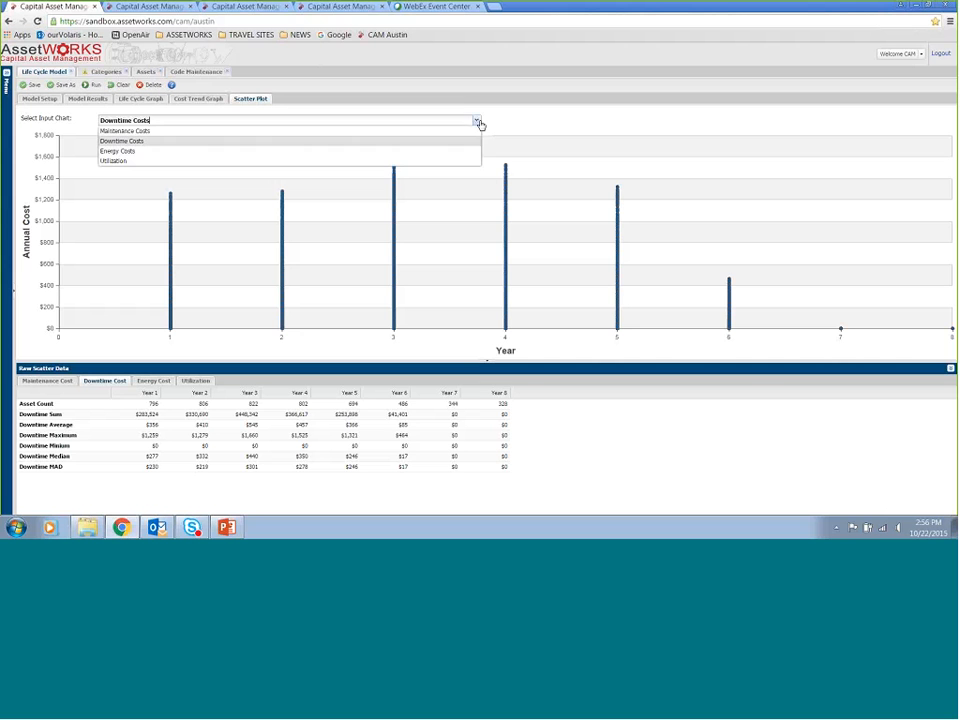
pyautogui.click(315, 154)
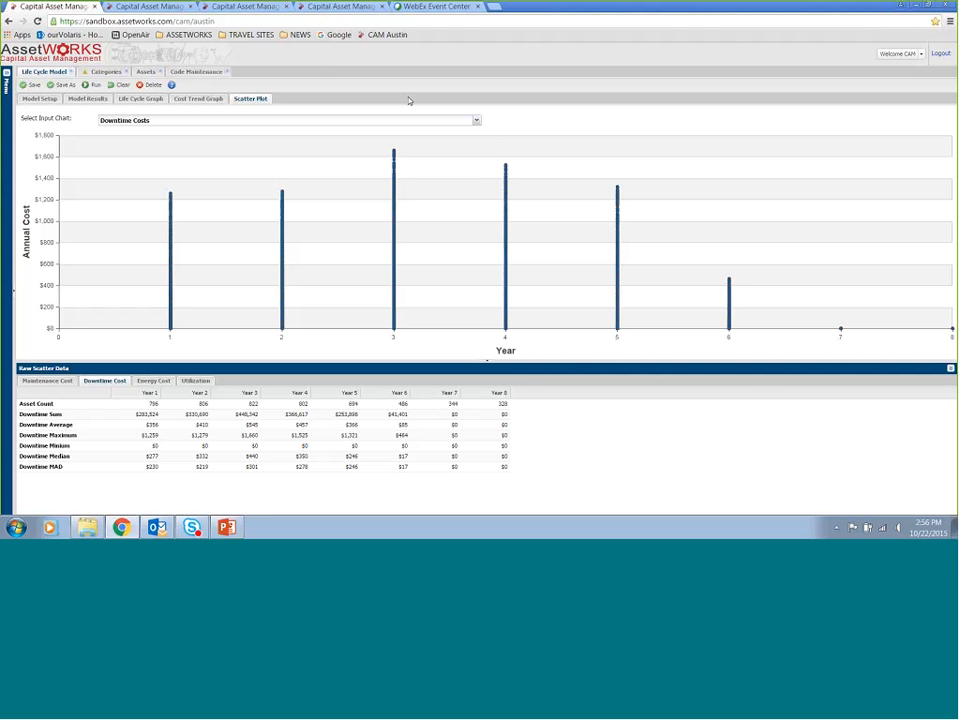
# Display the Energy Costs scatter plot, followed by the Utilization scatter plot
pyautogui.click(476, 122)
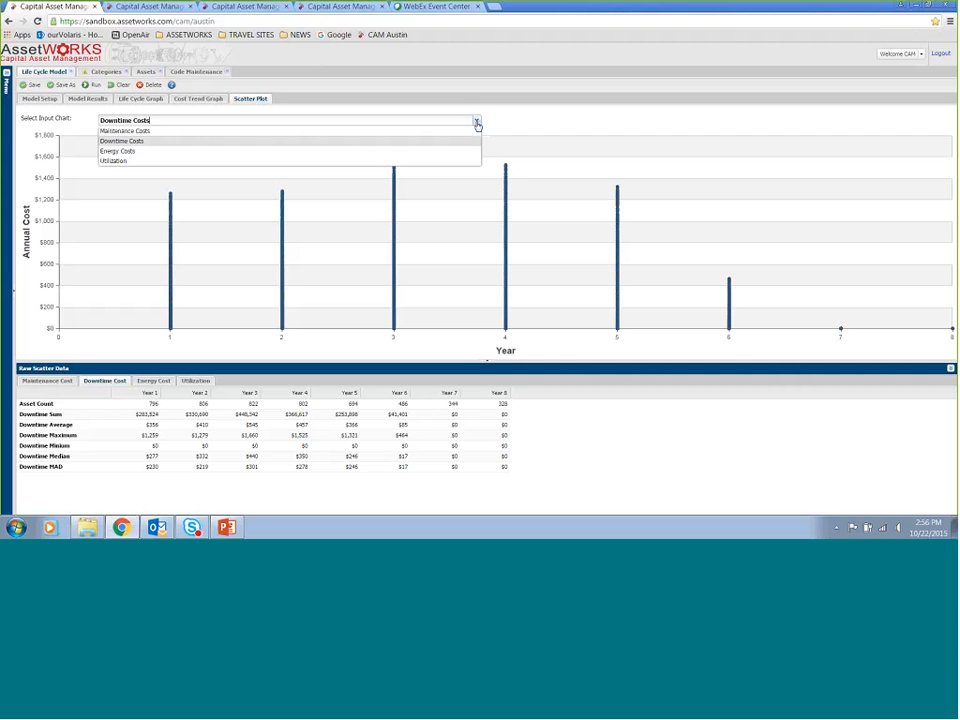
pyautogui.click(456, 151)
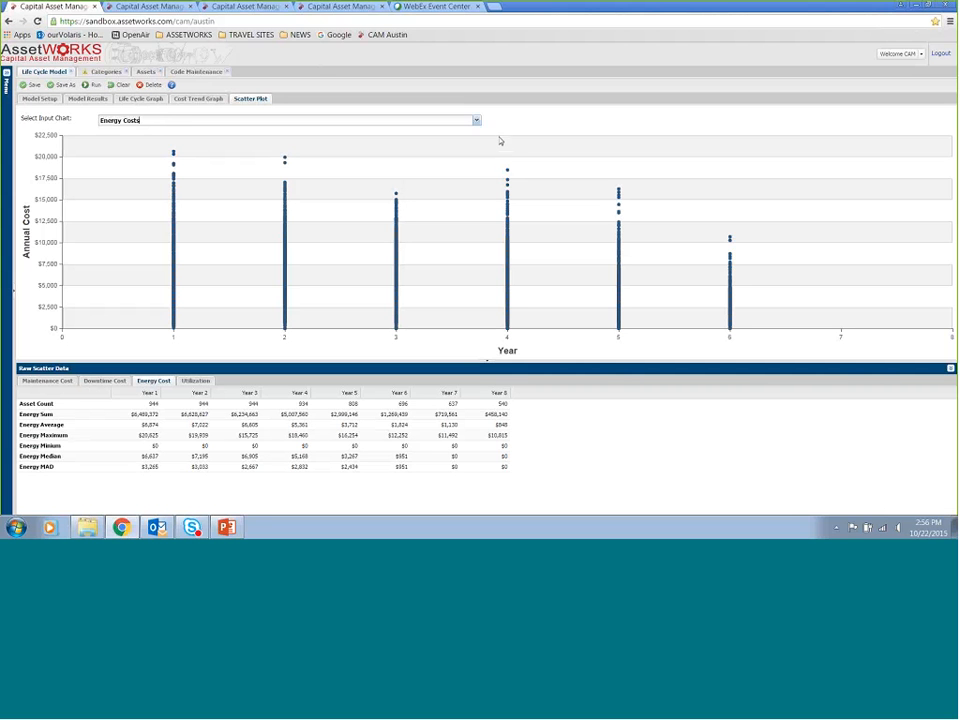
pyautogui.click(476, 121)
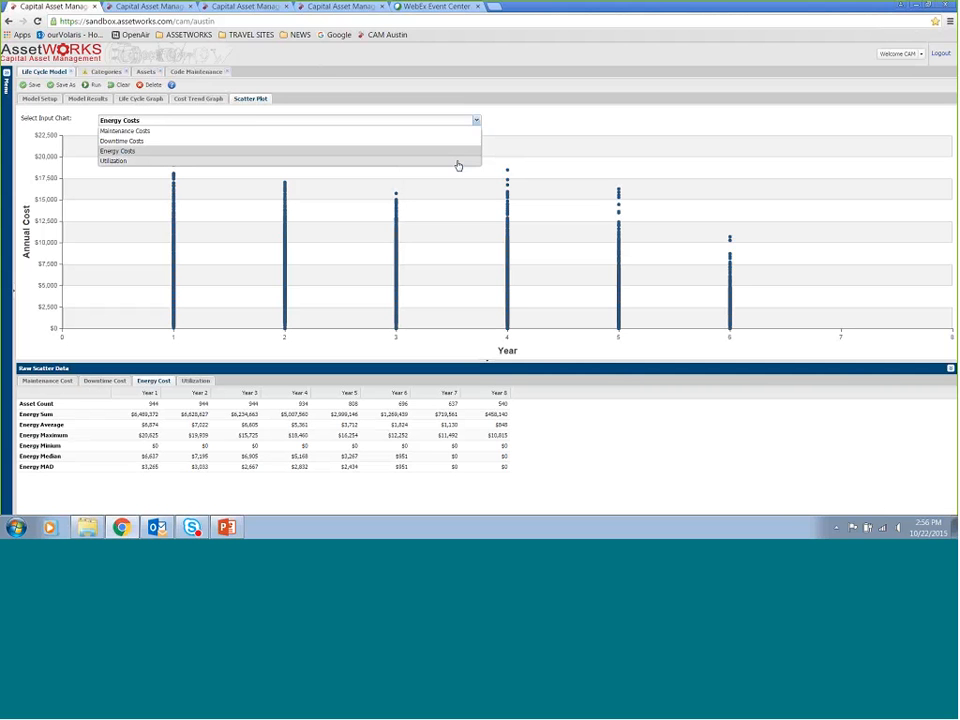
pyautogui.click(457, 162)
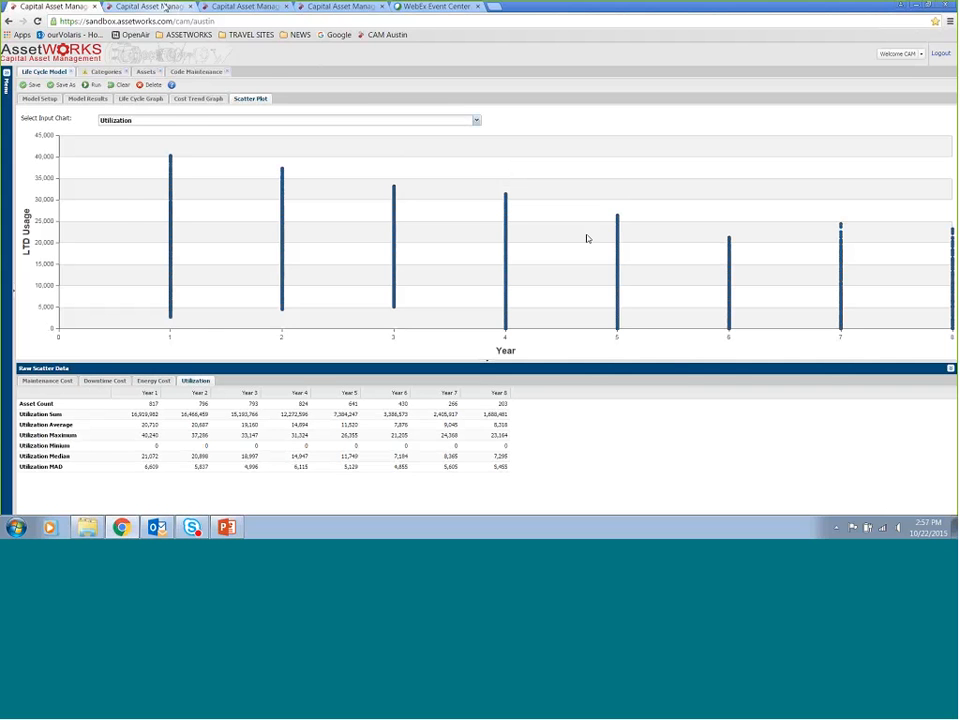
# In the other model's tab, open the Outliers setup and set the downtime cost outlier threshold to 2.5 (Moderately Conservative)
pyautogui.click(165, 7)
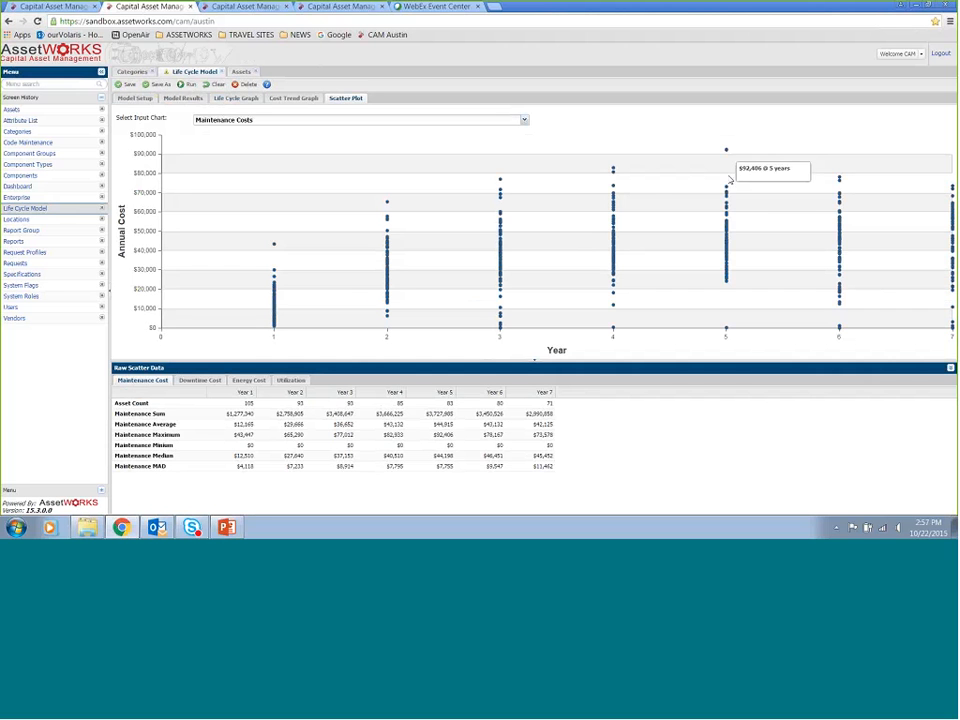
pyautogui.moveTo(727, 190)
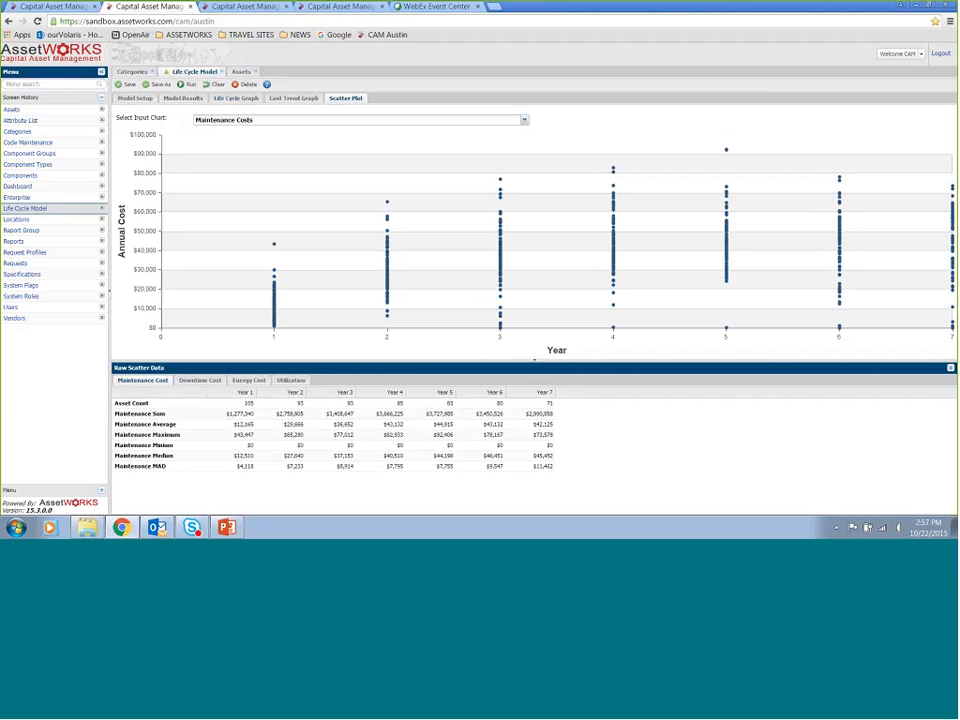
pyautogui.click(142, 100)
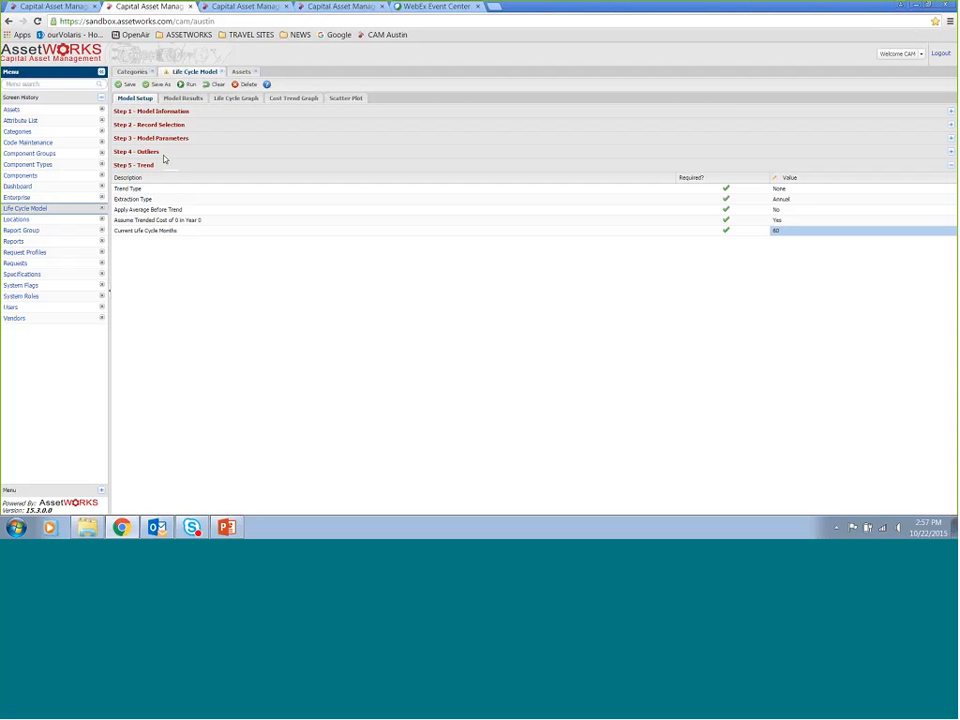
pyautogui.click(166, 152)
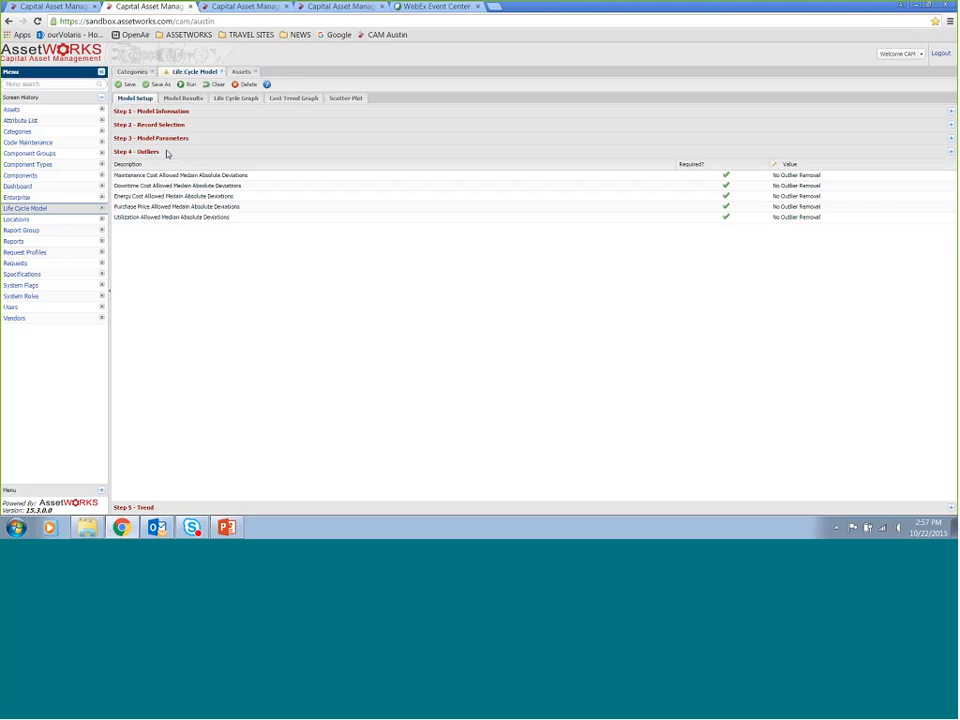
pyautogui.click(810, 187)
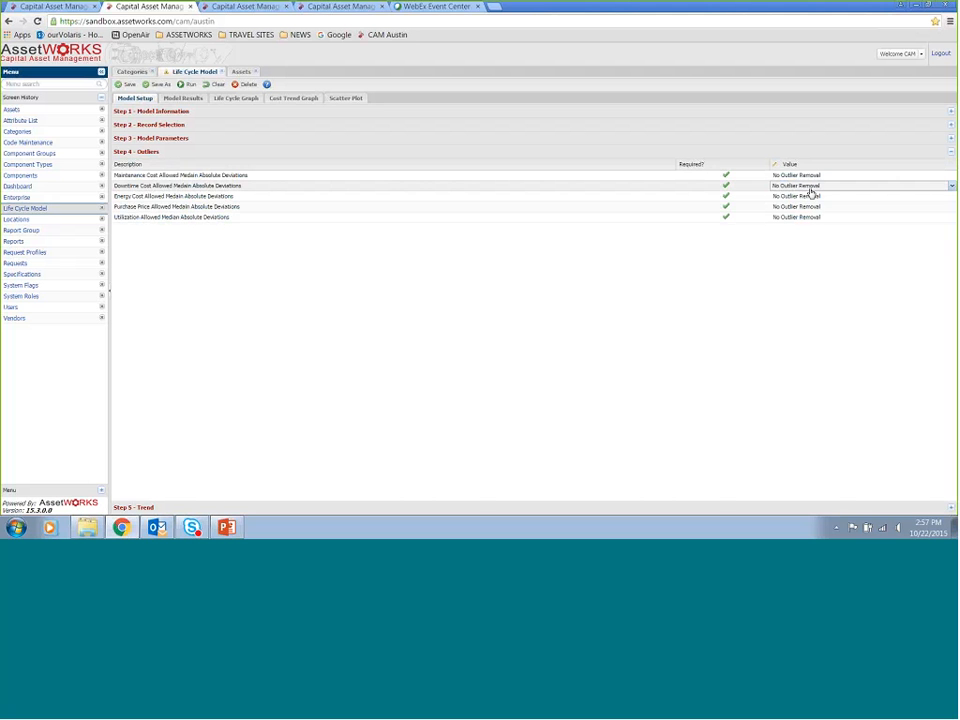
pyautogui.click(951, 187)
pyautogui.click(931, 216)
# Choose a maintenance cost outlier threshold in the Outliers setup and run the life cycle model
pyautogui.click(836, 177)
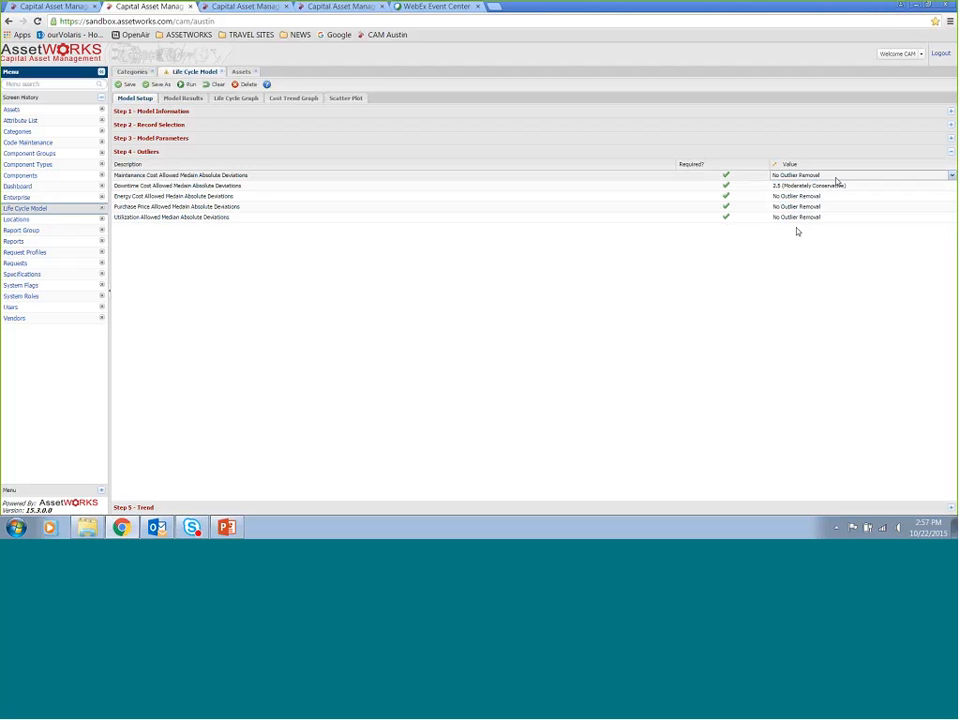
pyautogui.click(951, 176)
pyautogui.click(929, 206)
pyautogui.click(186, 84)
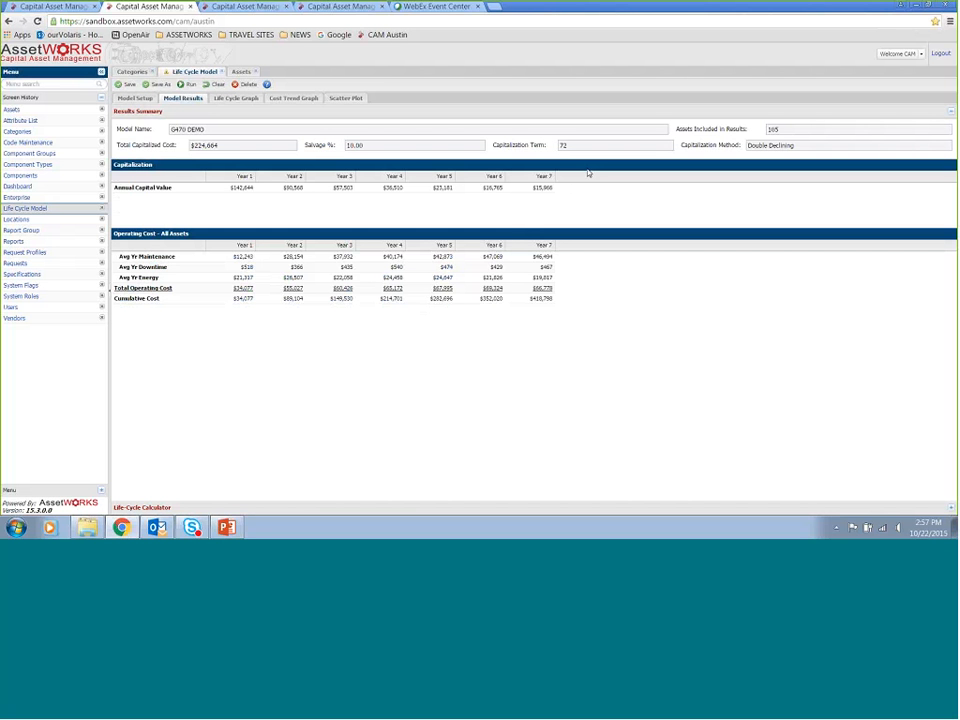
# Open the Life-Cycle Calculator and the Life Cycle Graph for the rerun model's results
pyautogui.click(461, 508)
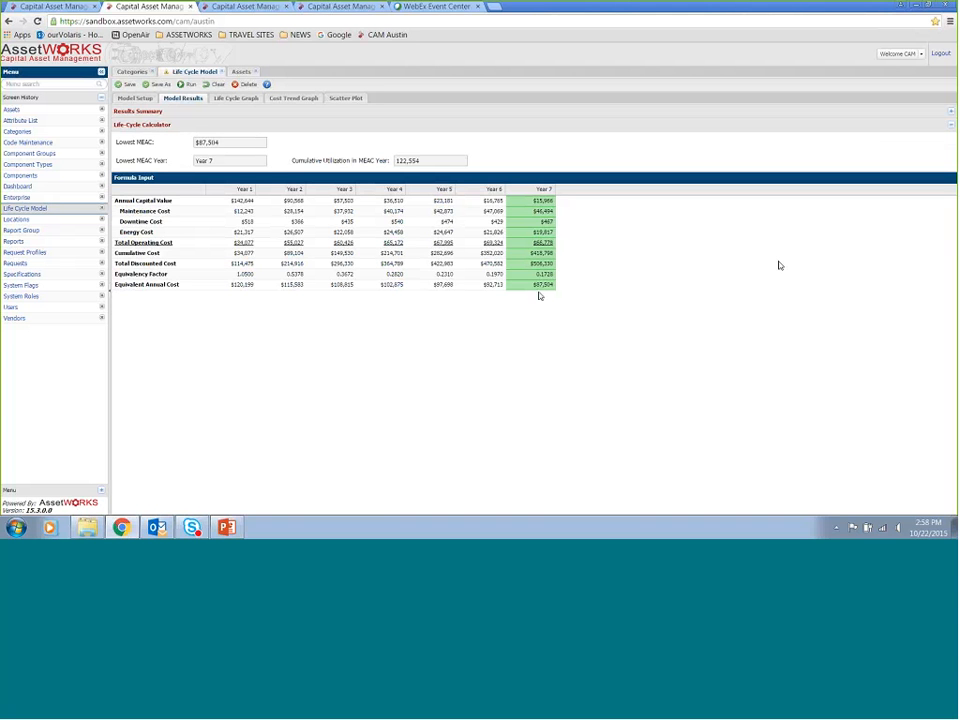
pyautogui.click(232, 100)
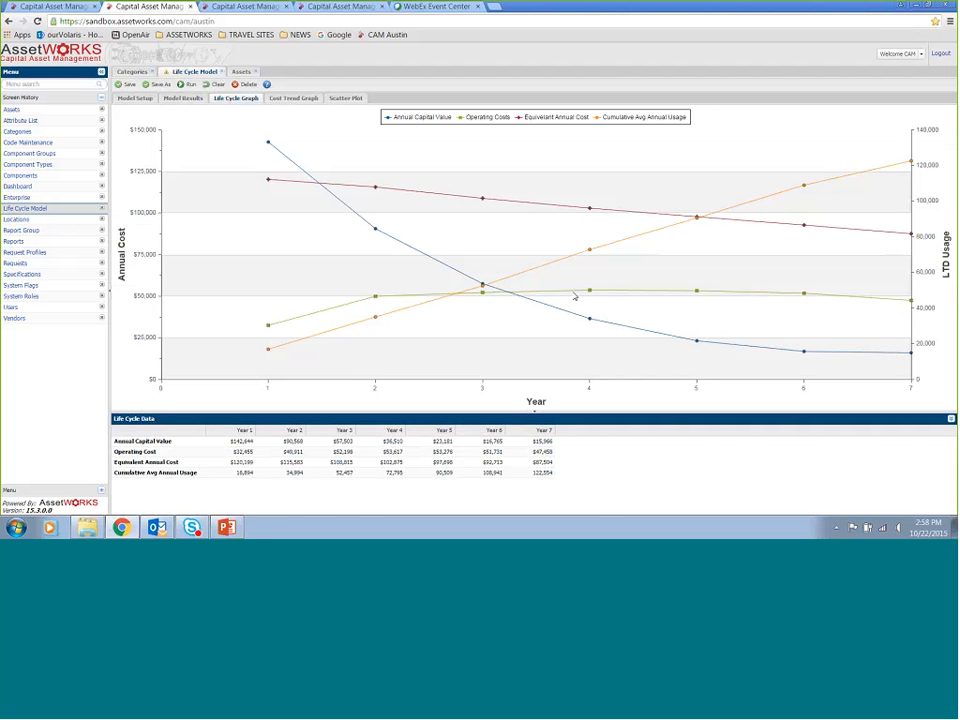
pyautogui.moveTo(375, 297)
# Open the Cost Trend Graph and the Scatter Plot, switching the scatter plot to Downtime Costs
pyautogui.click(297, 99)
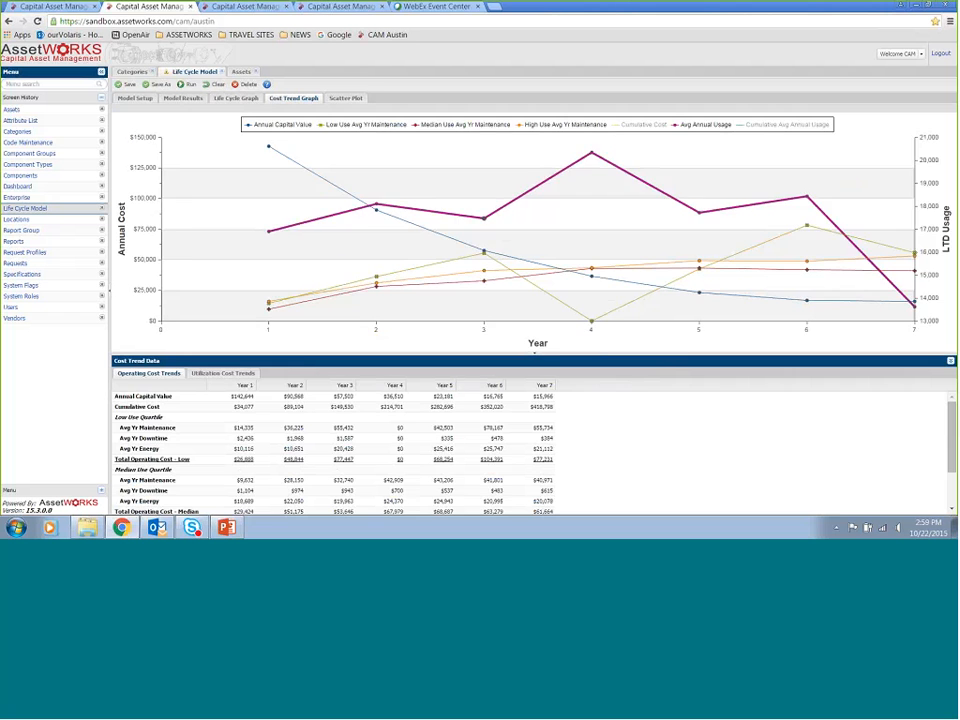
pyautogui.click(346, 99)
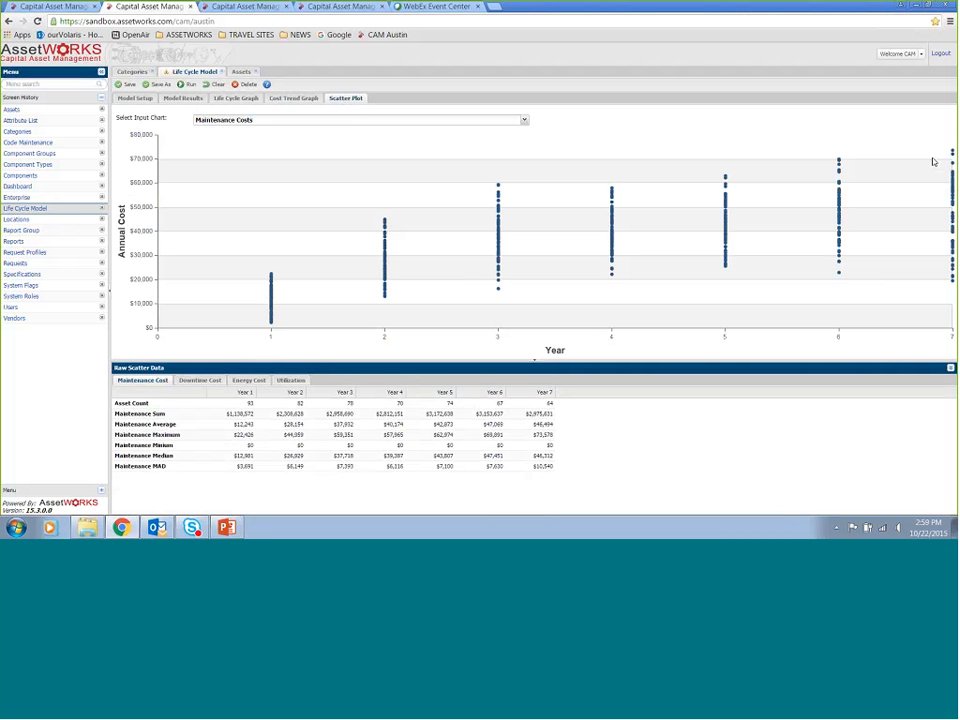
pyautogui.click(524, 121)
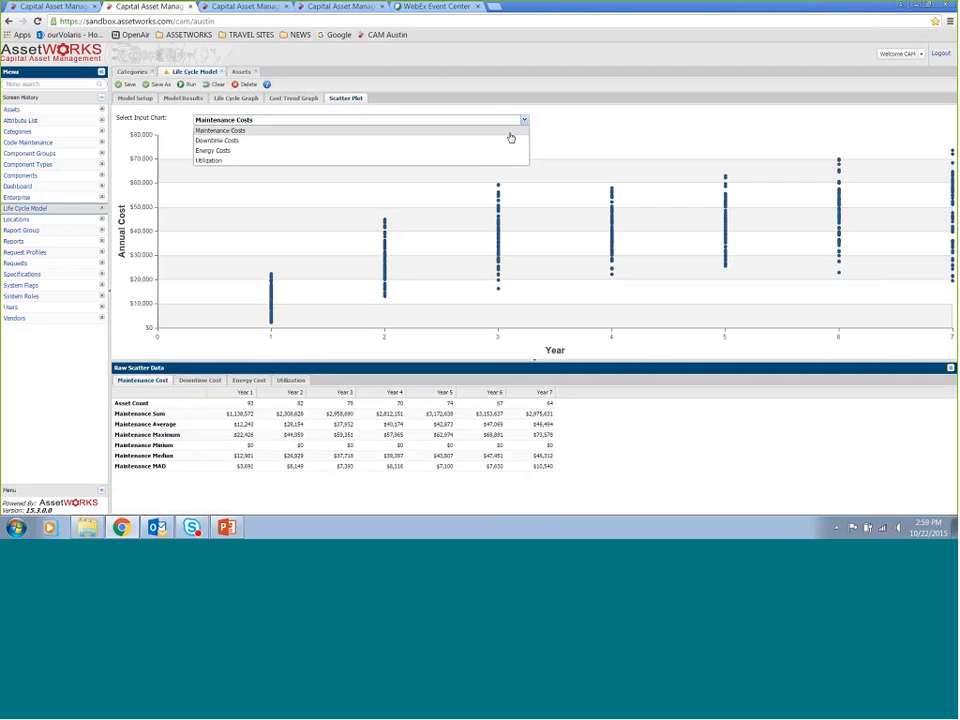
pyautogui.click(504, 144)
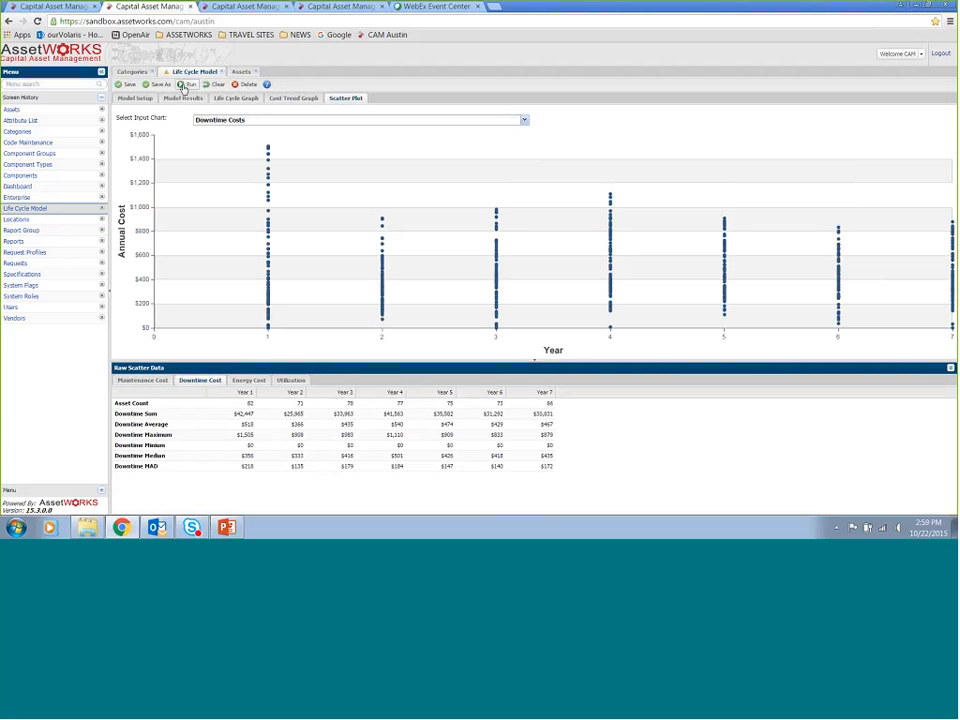
pyautogui.moveTo(275, 225)
# Switch to PowerPoint and start the slide show from slide 41, the final slide
pyautogui.click(228, 528)
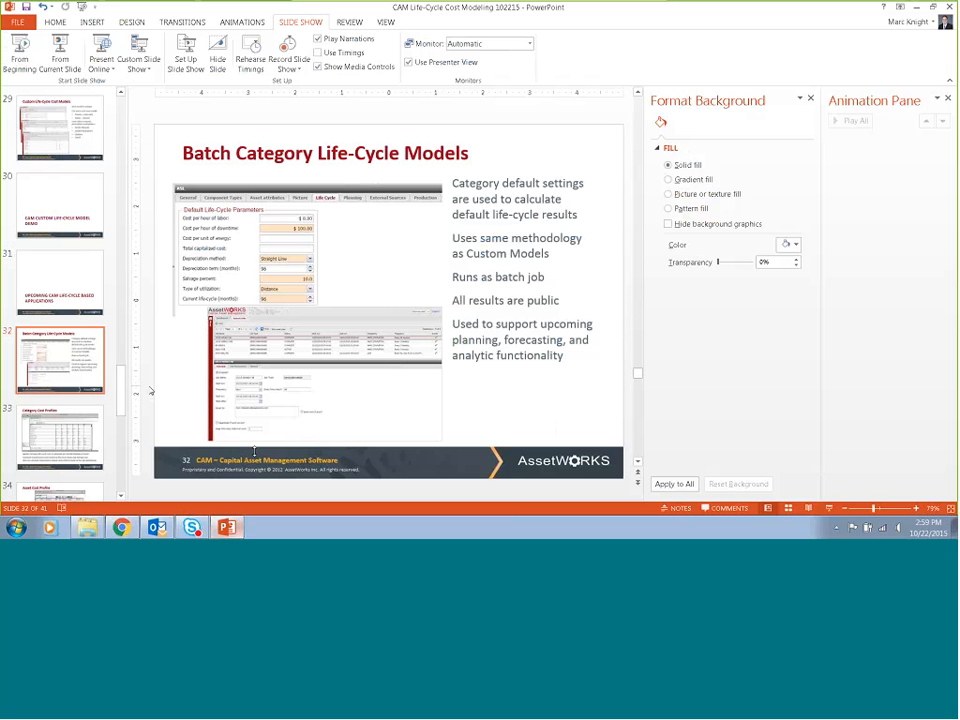
pyautogui.moveTo(123, 385); pyautogui.dragTo(130, 487)
pyautogui.click(60, 452)
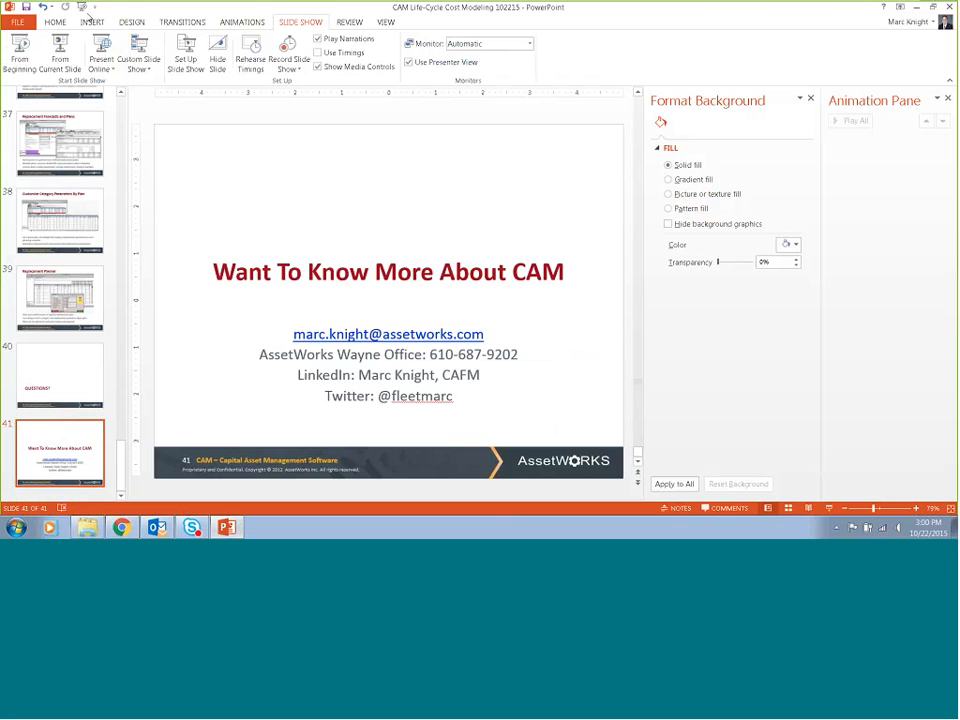
pyautogui.click(64, 50)
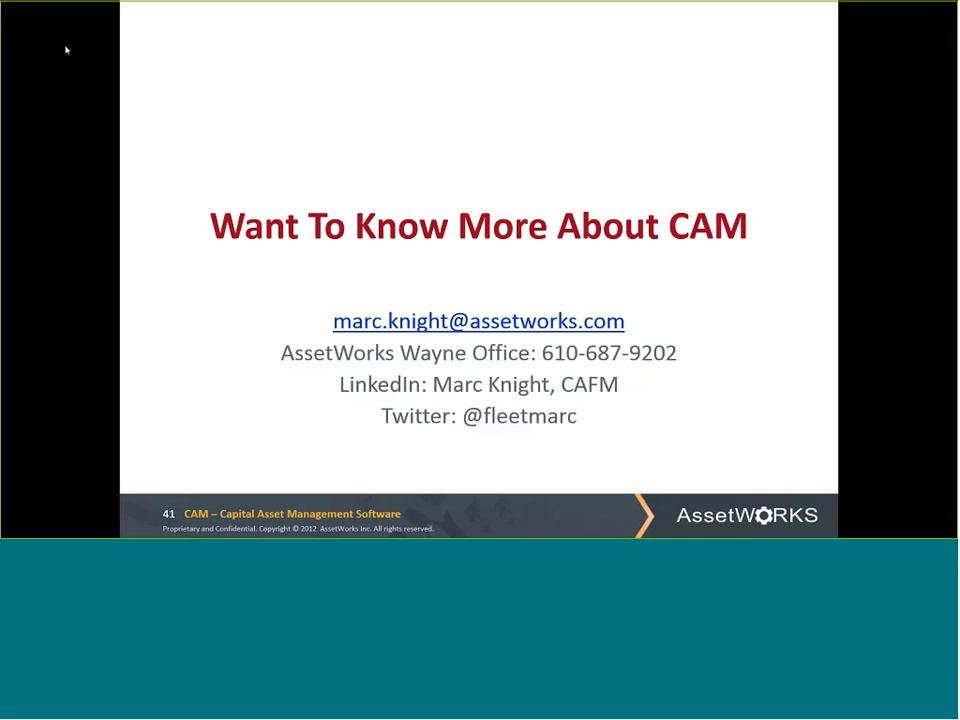